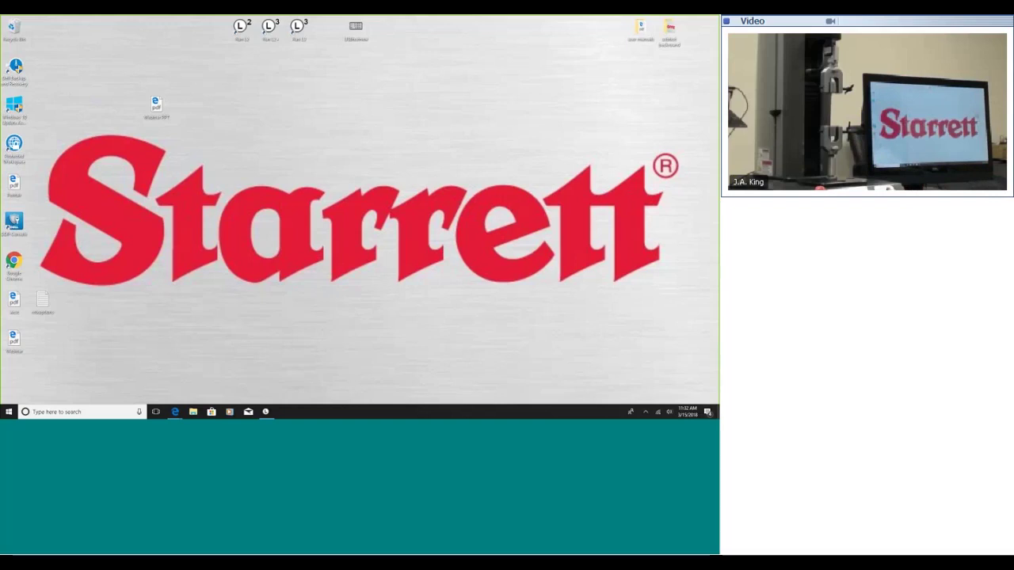
- Launch L3 Metrology Readout to reach the Webinar Straw sample dimensions: 0.12 OD, 0.01 wall, 4.97 length
click(266, 412)
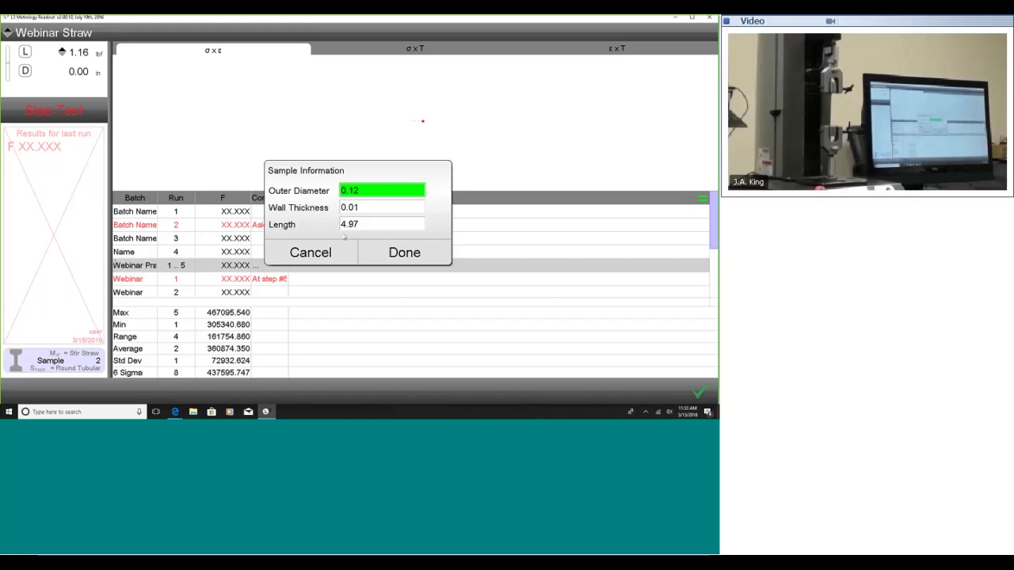
- Accept the Webinar Straw dimensions and run the tensile test until the straw breaks
click(436, 256)
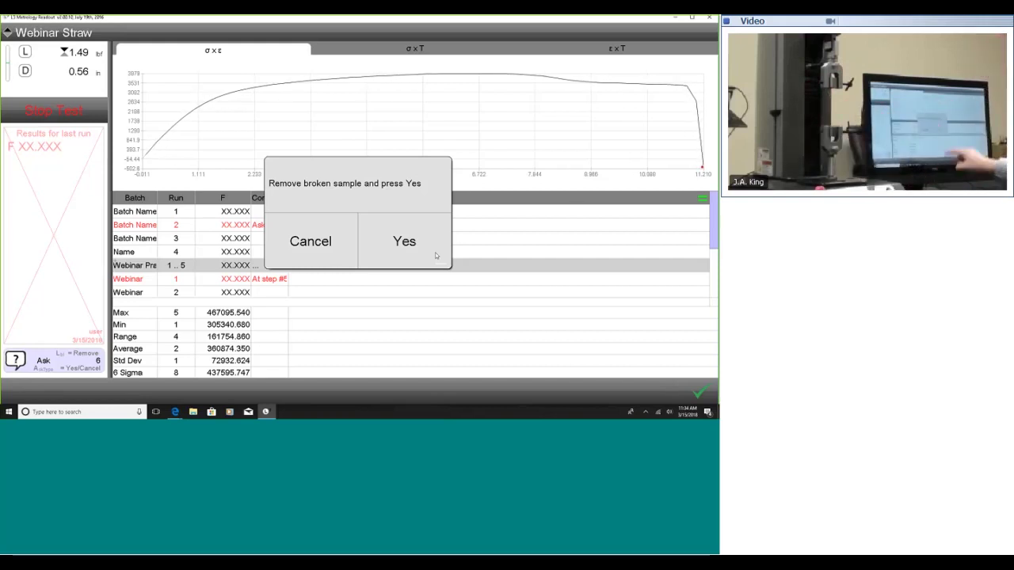
- Confirm the broken straw's removal, logging it as Webinar 2 run 3, test 3 of 3
click(388, 243)
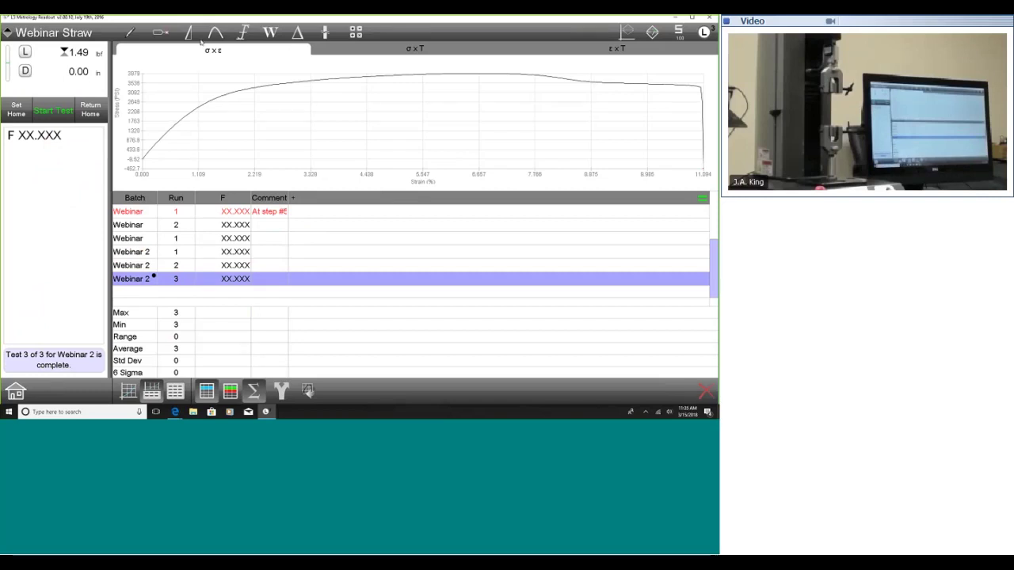
- Fit a slope to the curve's initial rise and name the result Yield, labelled beside the curve
click(190, 33)
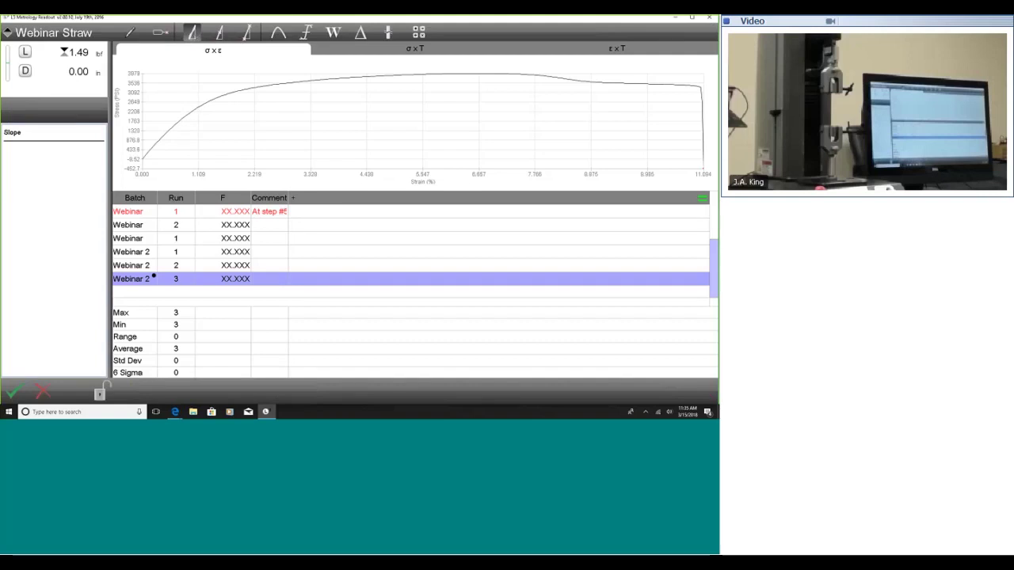
click(191, 33)
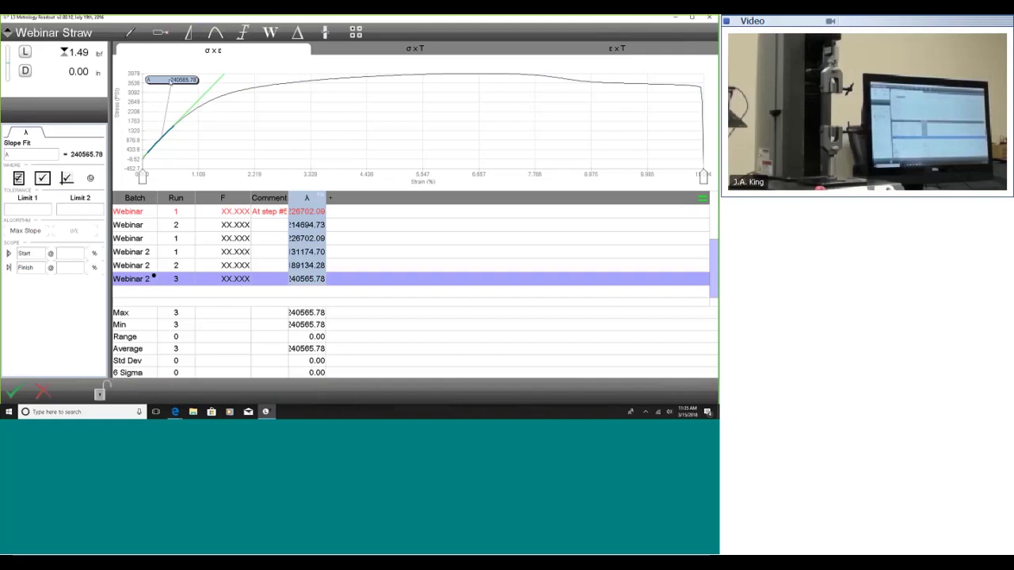
drag(168, 82, 48, 155)
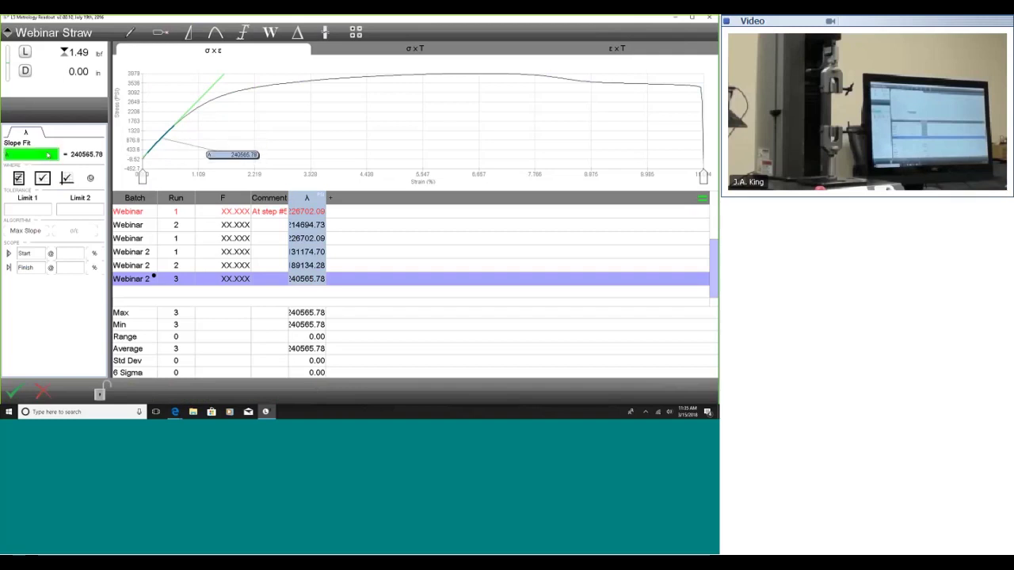
drag(48, 155, 48, 155)
text(Yield)
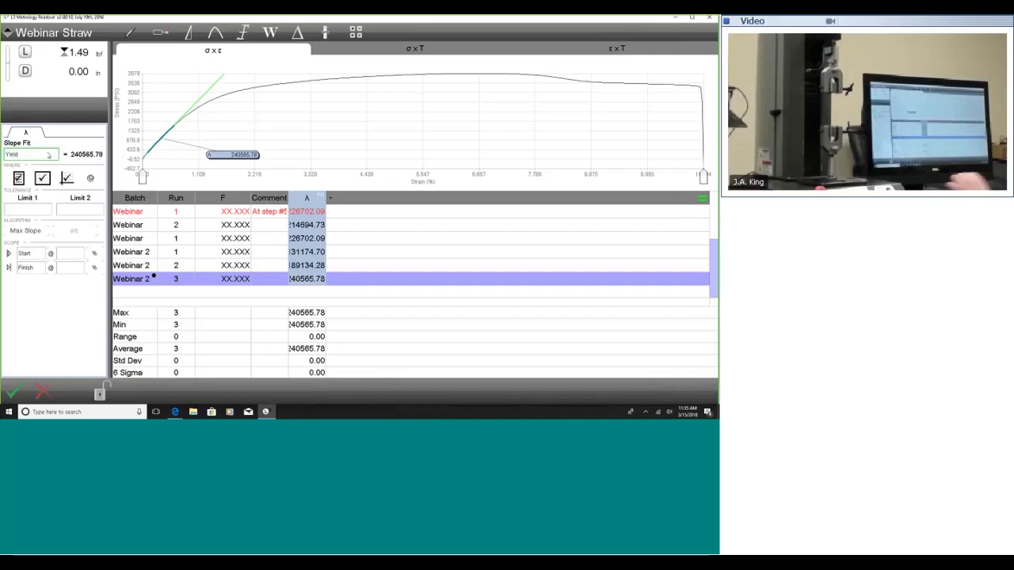
click(31, 308)
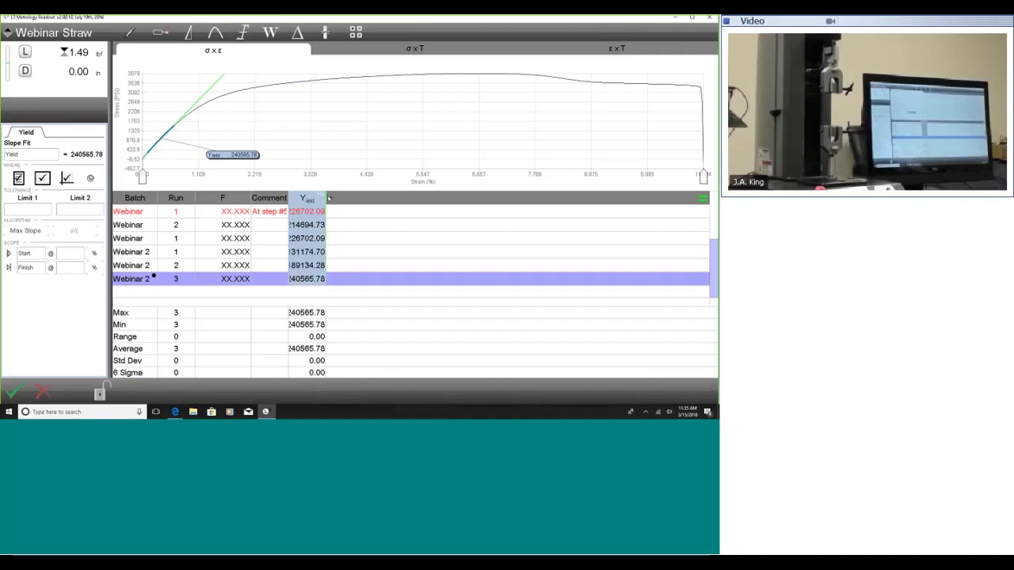
- Widen the Yield column to show 240565.78 psi, keeping its chart line and table column
drag(328, 197, 341, 197)
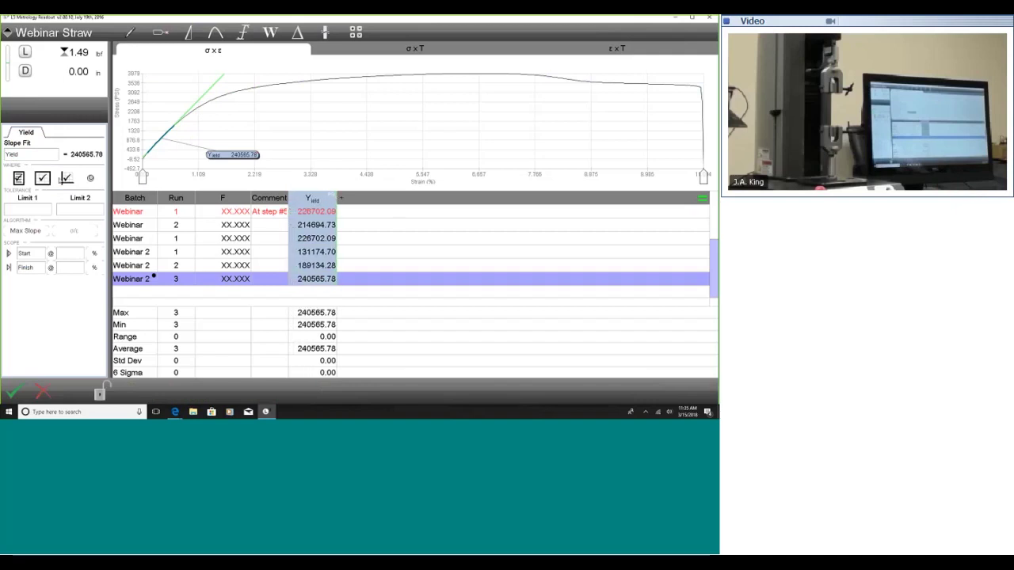
click(67, 180)
click(67, 180)
click(42, 178)
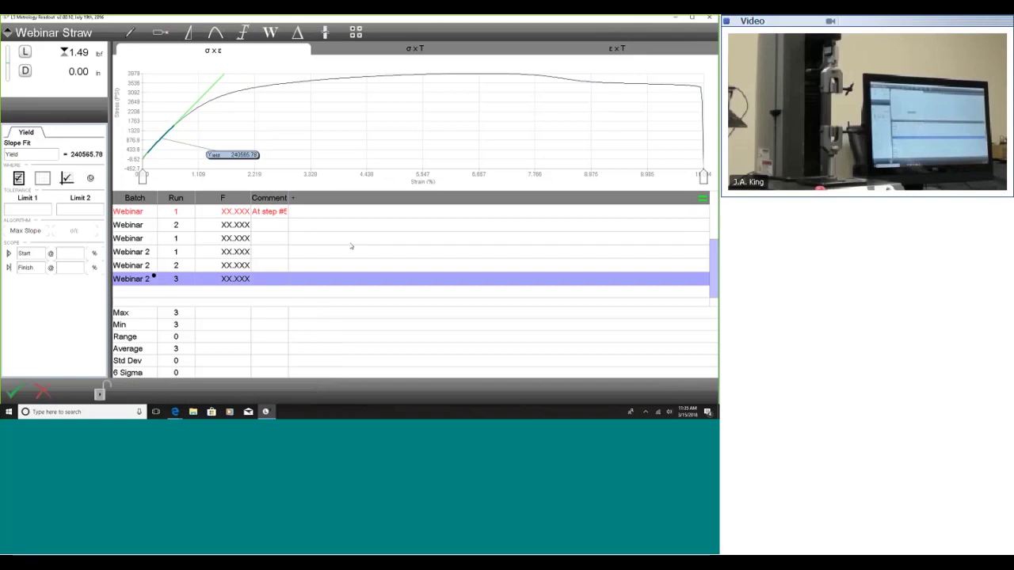
click(42, 178)
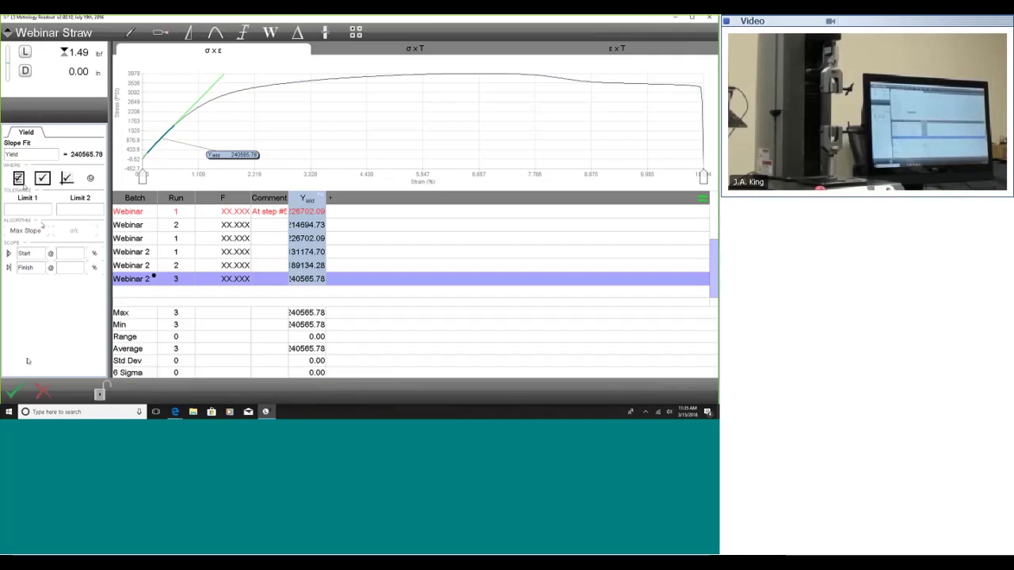
click(16, 391)
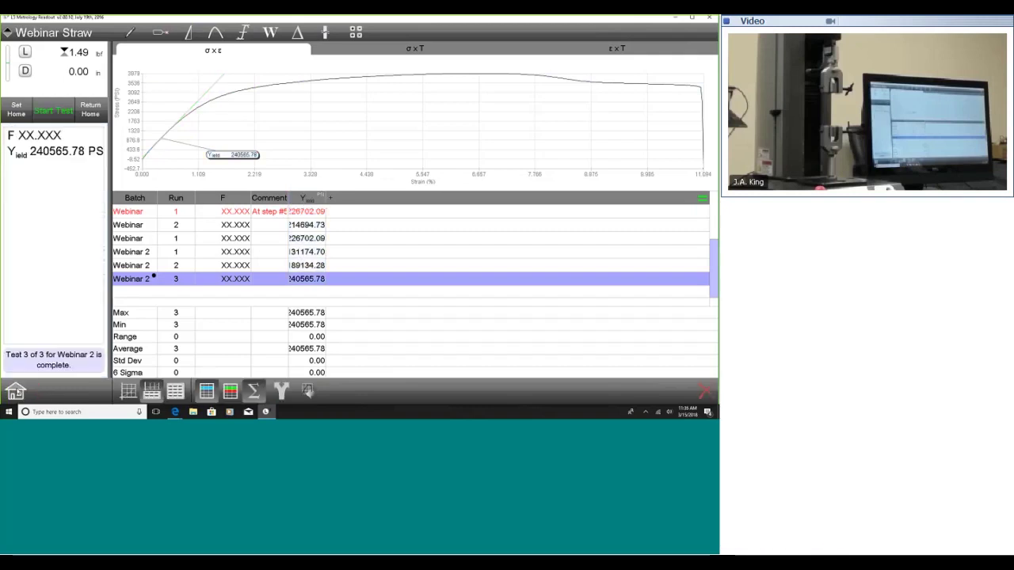
- Add a maximum result renamed Maximum Stress, with tolerance limits 4000 and 5000
click(328, 197)
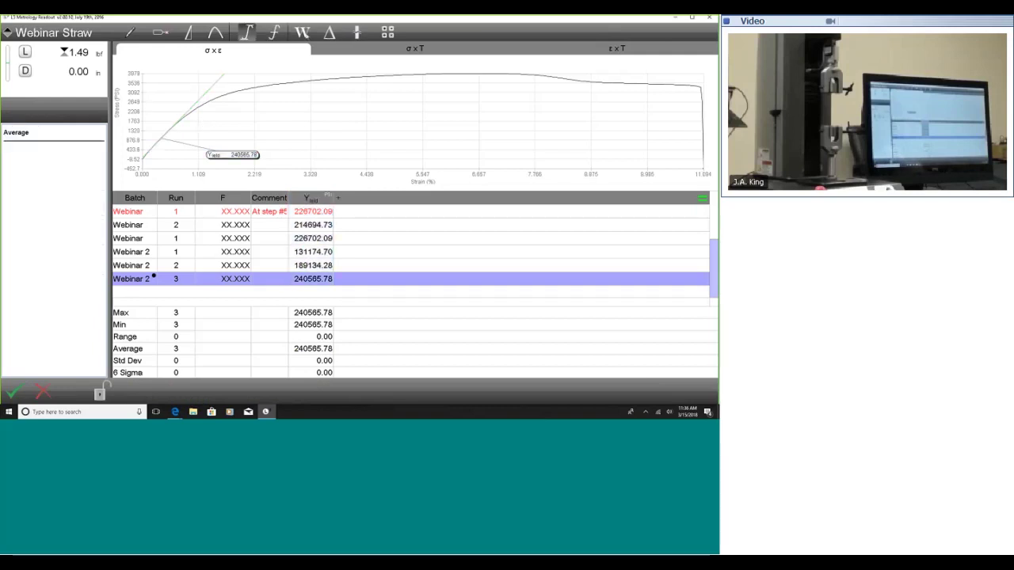
click(579, 80)
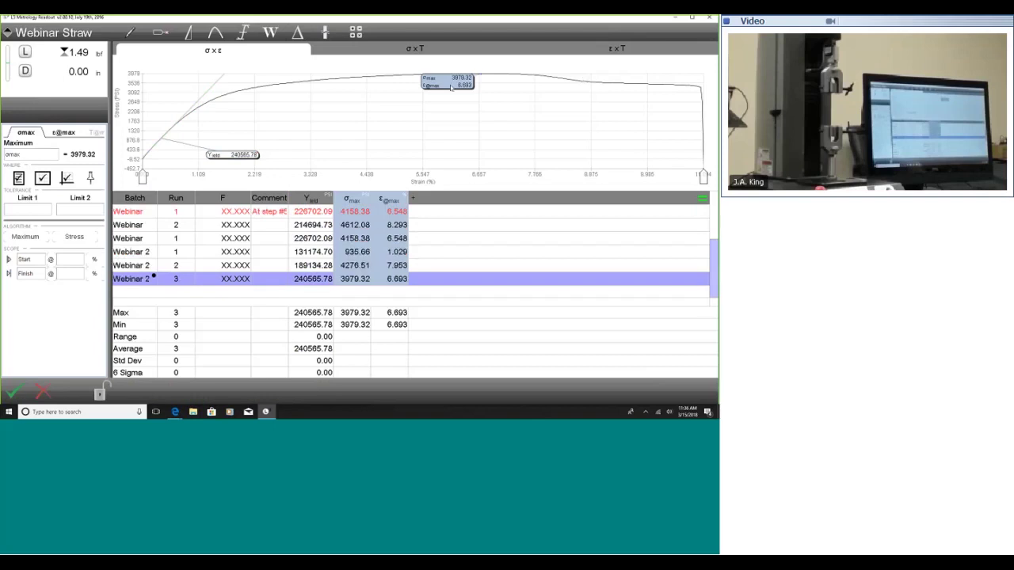
click(26, 156)
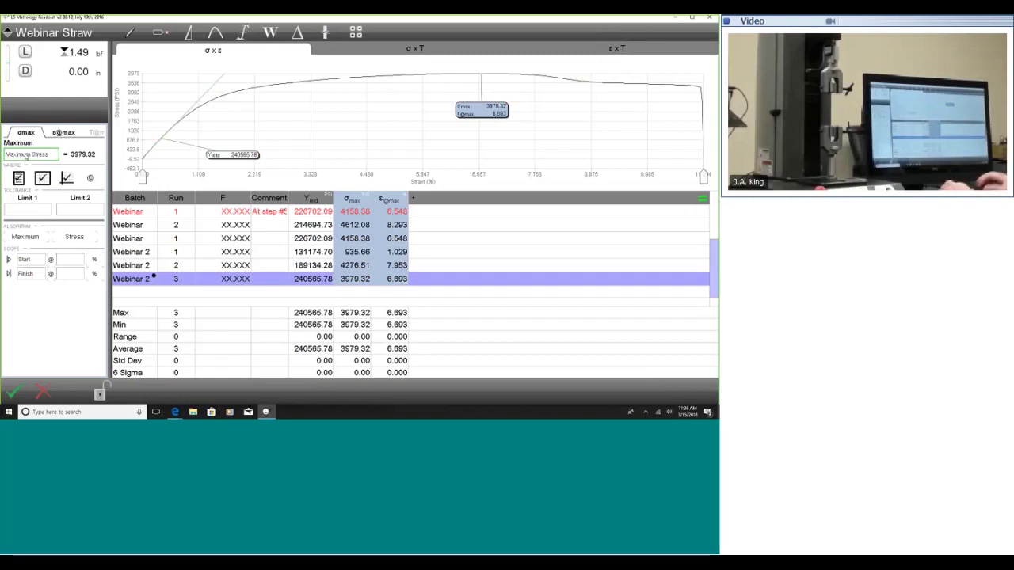
text(Stress)
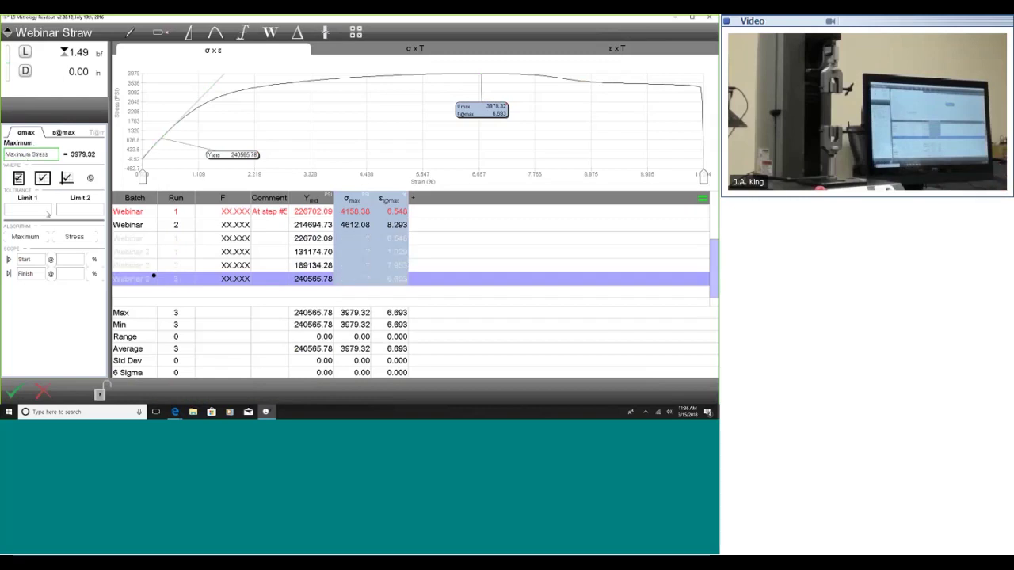
click(46, 211)
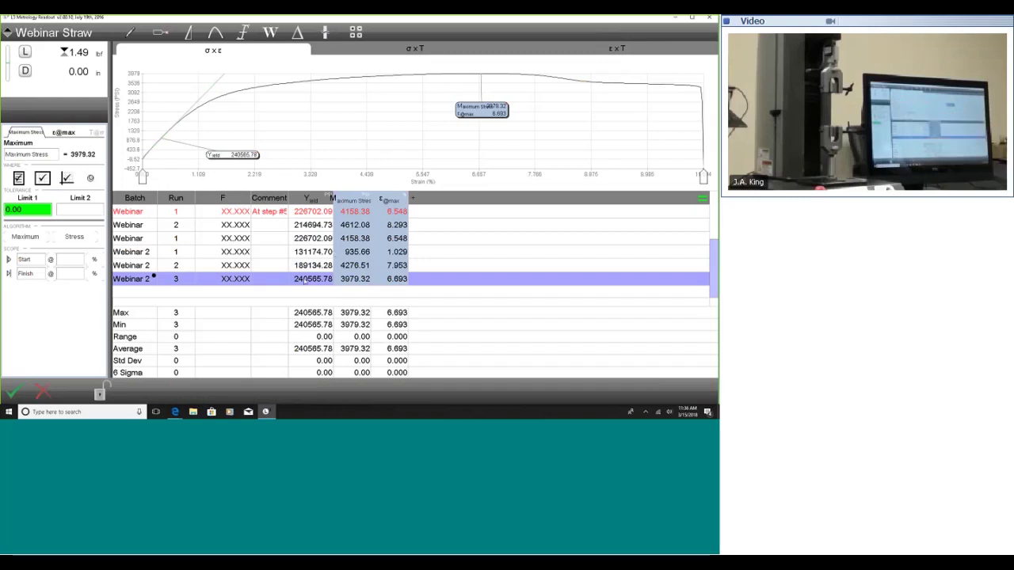
text(4000)
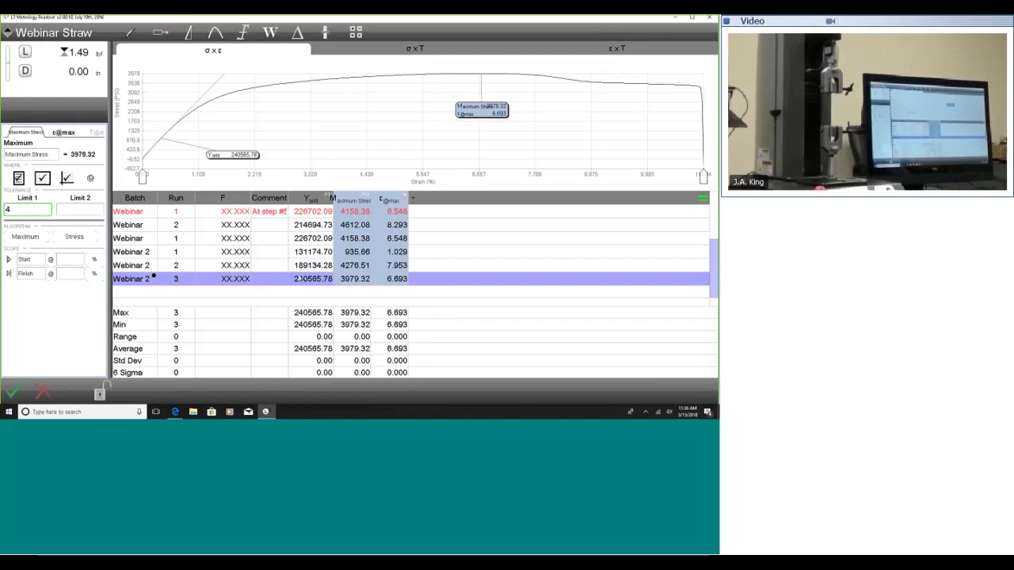
key(Tab)
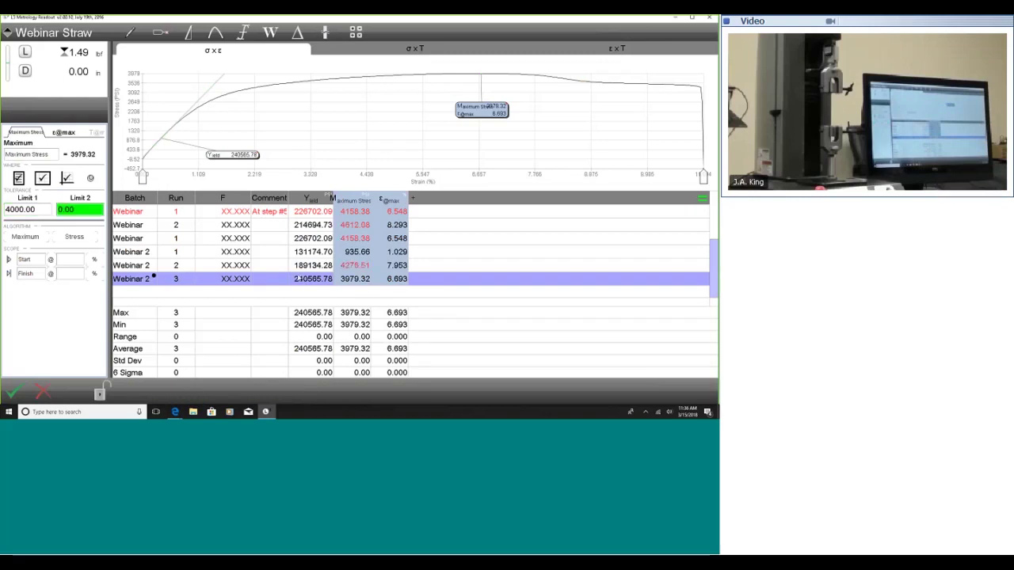
text(5000)
key(Tab)
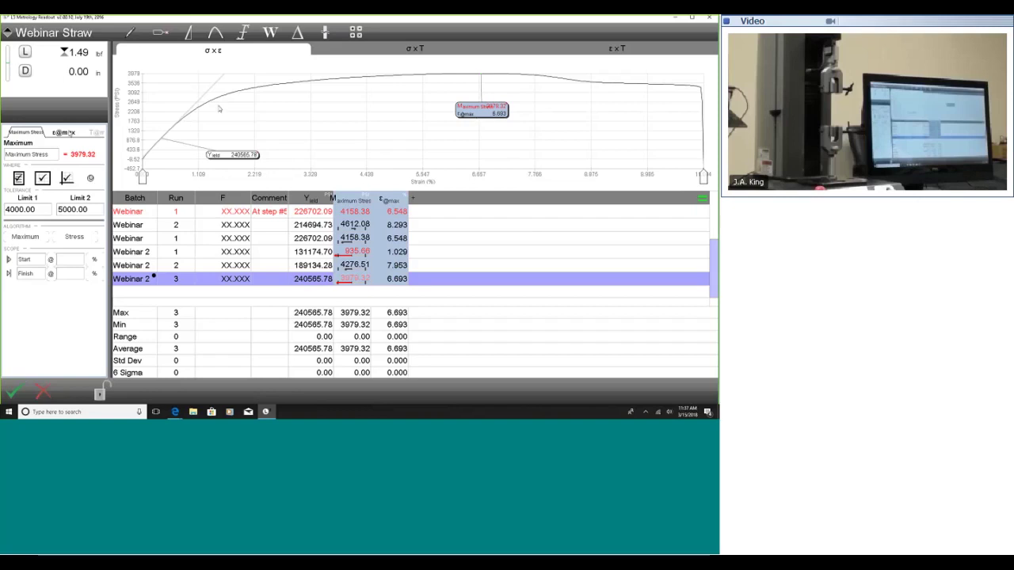
- Remove the strain-at-maximum column from the results table
click(63, 132)
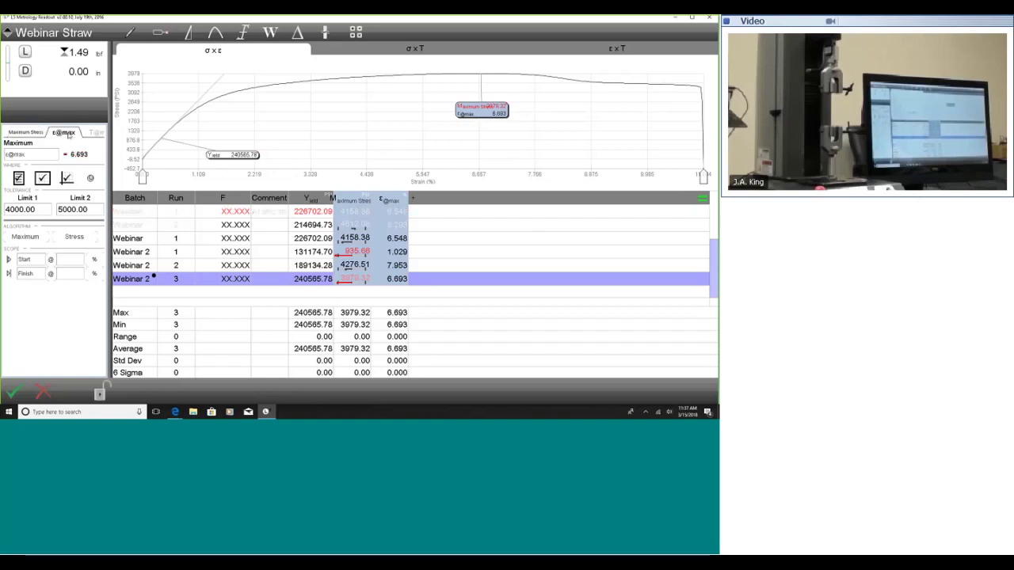
click(19, 179)
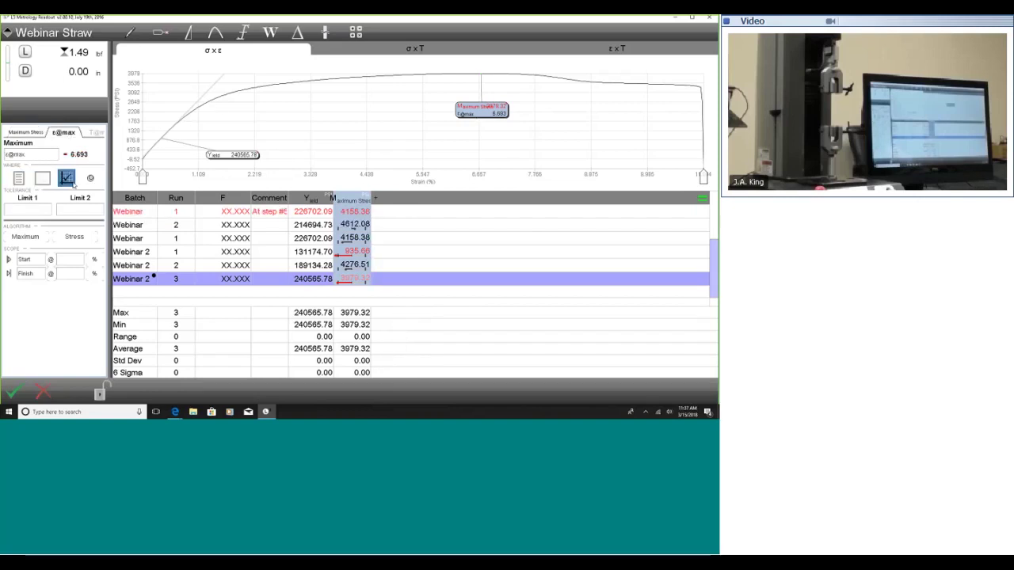
click(13, 392)
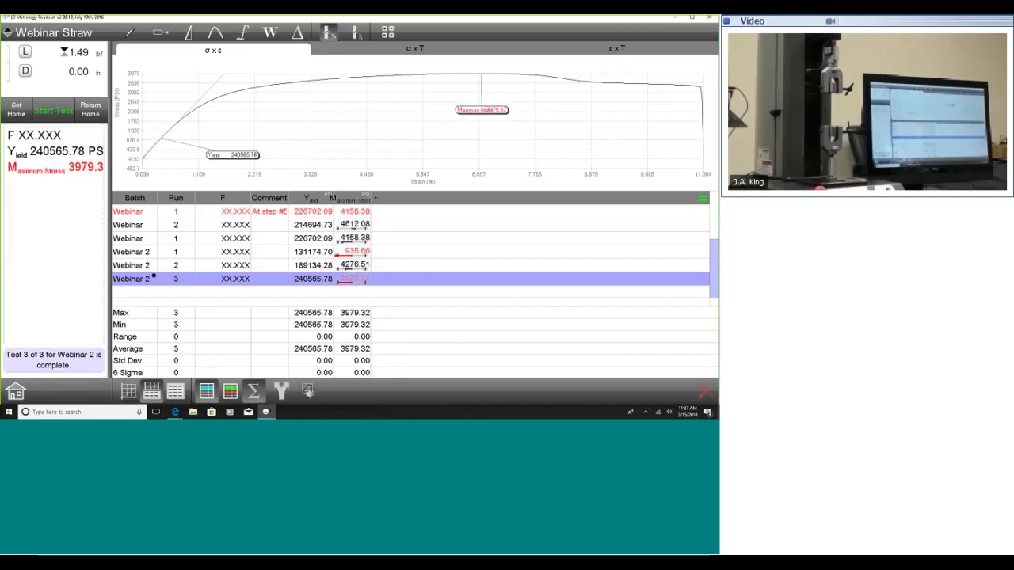
- Add break stress and break strain results, with the break label placed below the curve's end
click(694, 99)
drag(675, 82, 623, 128)
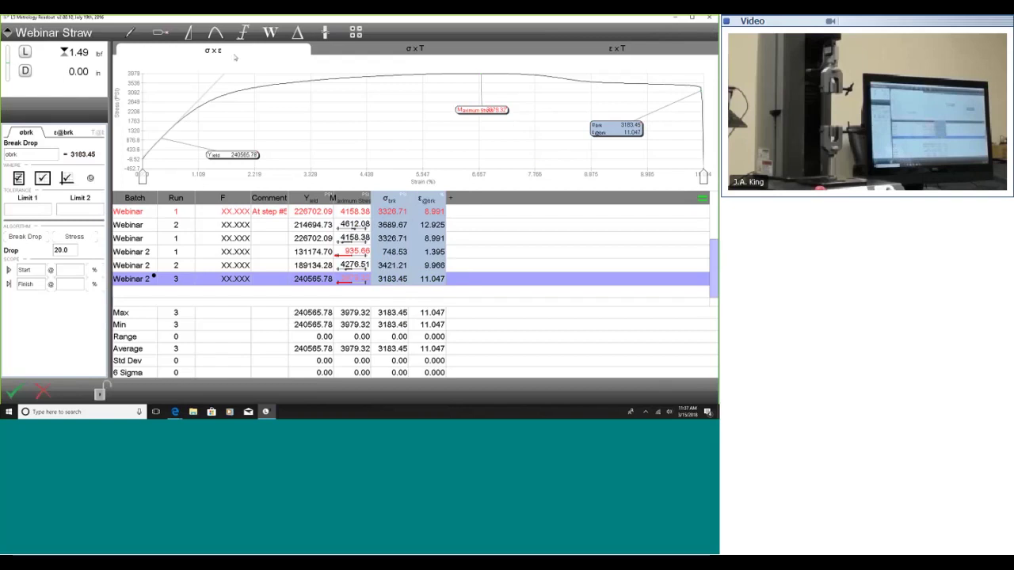
click(158, 33)
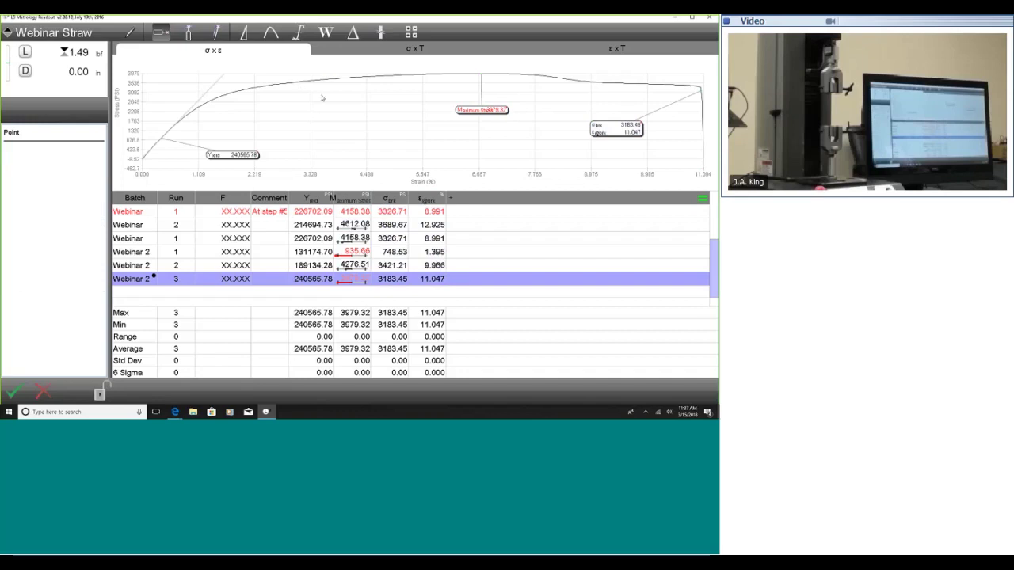
- Add an offset yield point with offset 0.5, reading 3071.82 psi at 1.745% strain
click(215, 32)
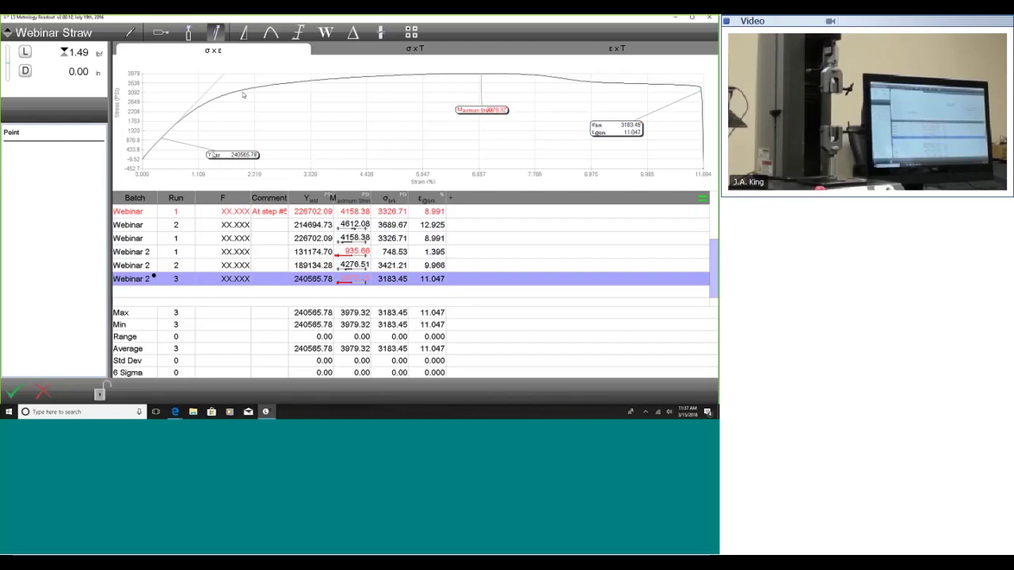
click(214, 110)
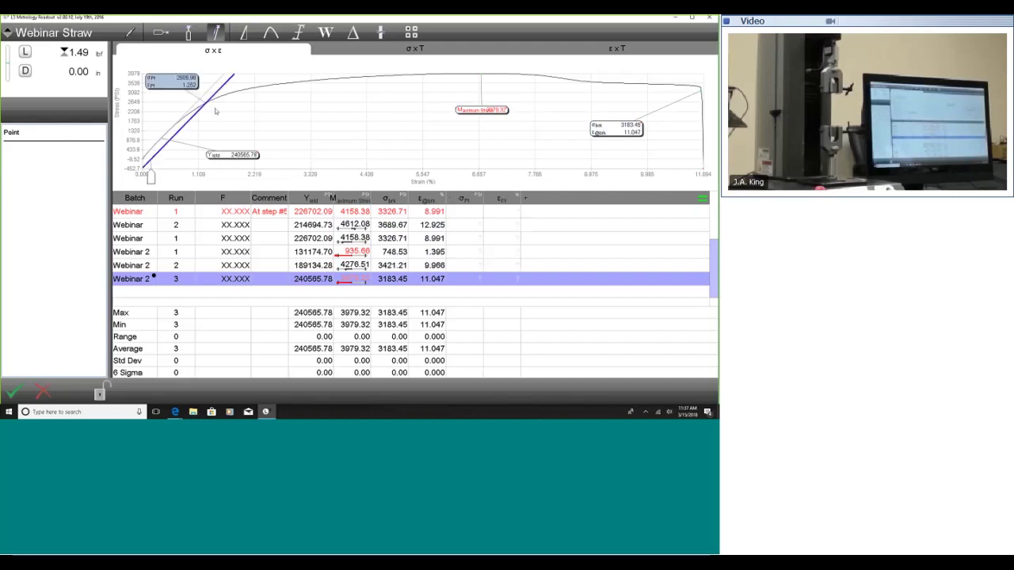
drag(171, 81, 251, 127)
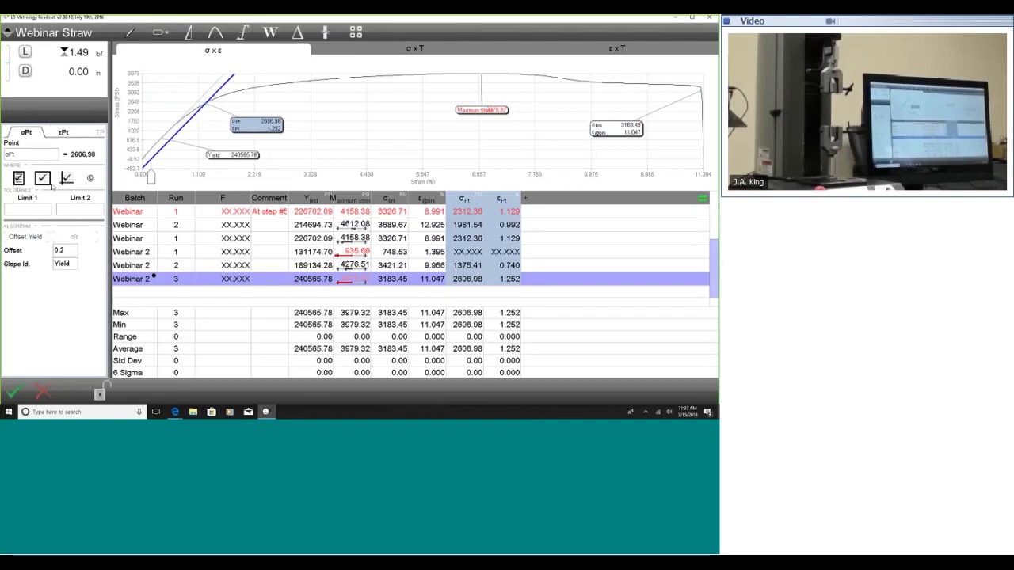
click(67, 251)
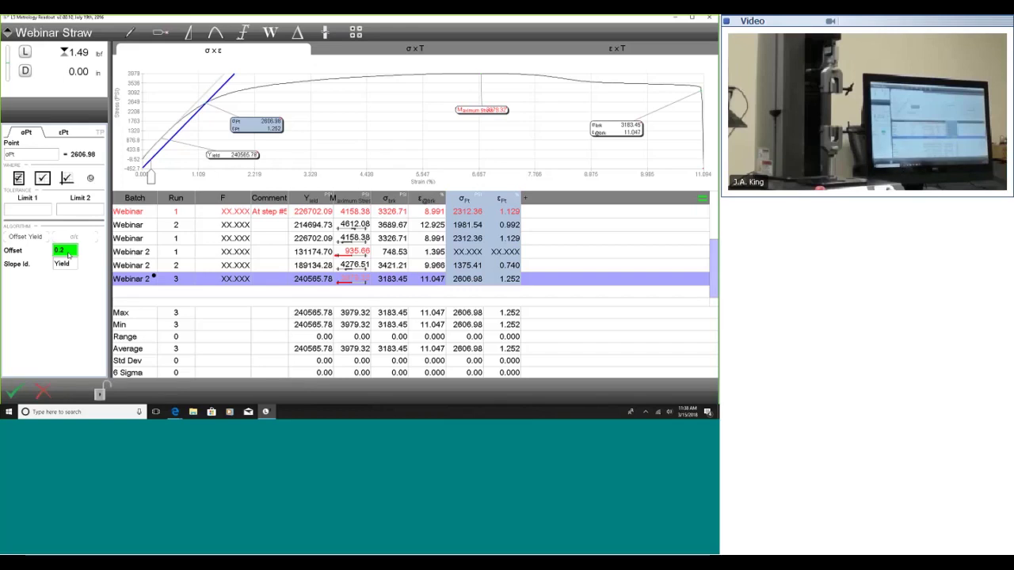
key(BackSpace)
text(0.5)
key(Return)
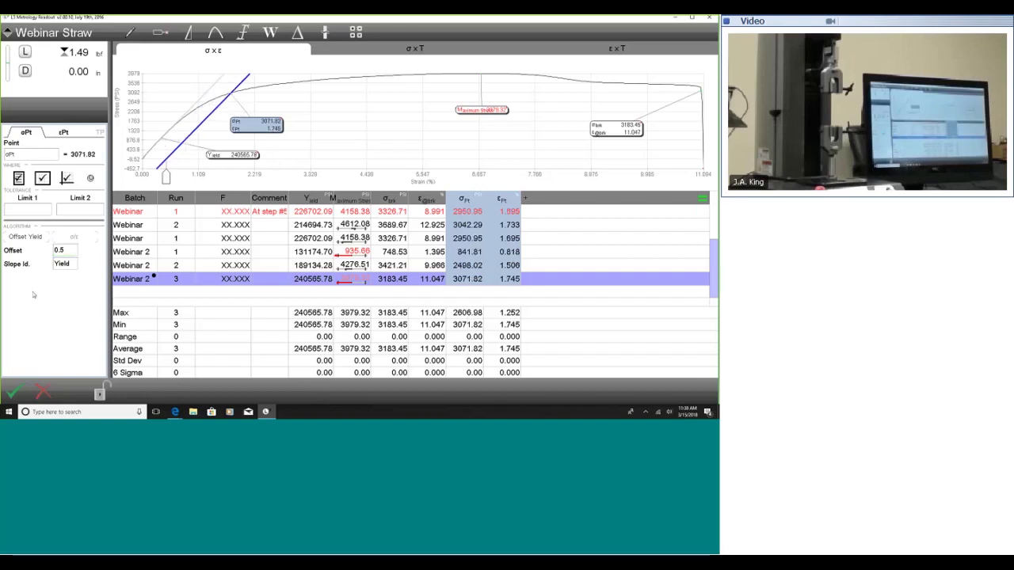
click(13, 392)
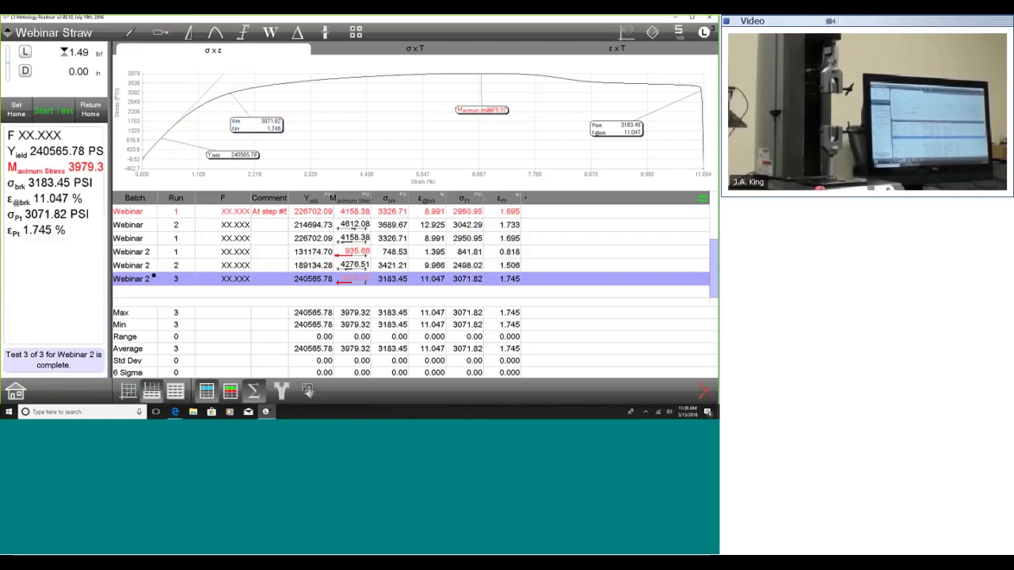
click(162, 33)
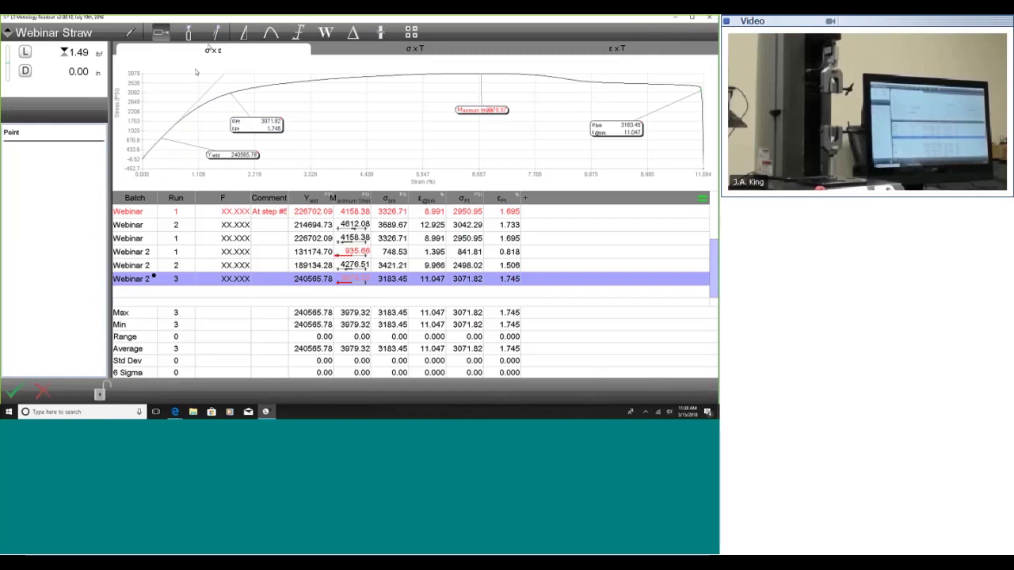
click(341, 132)
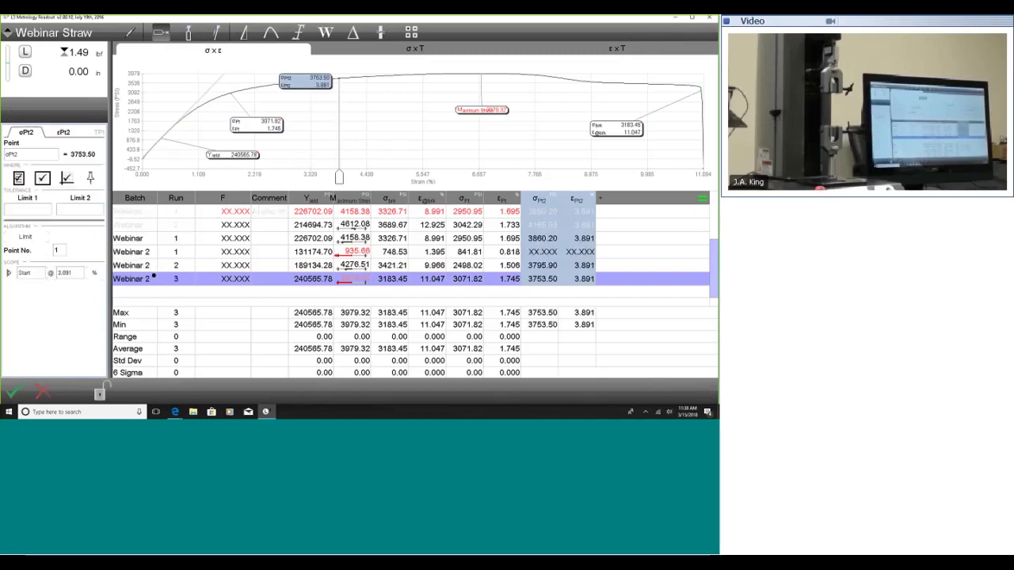
mouse_move(388, 160)
mouse_down()
mouse_move(318, 160)
mouse_move(373, 159)
mouse_up()
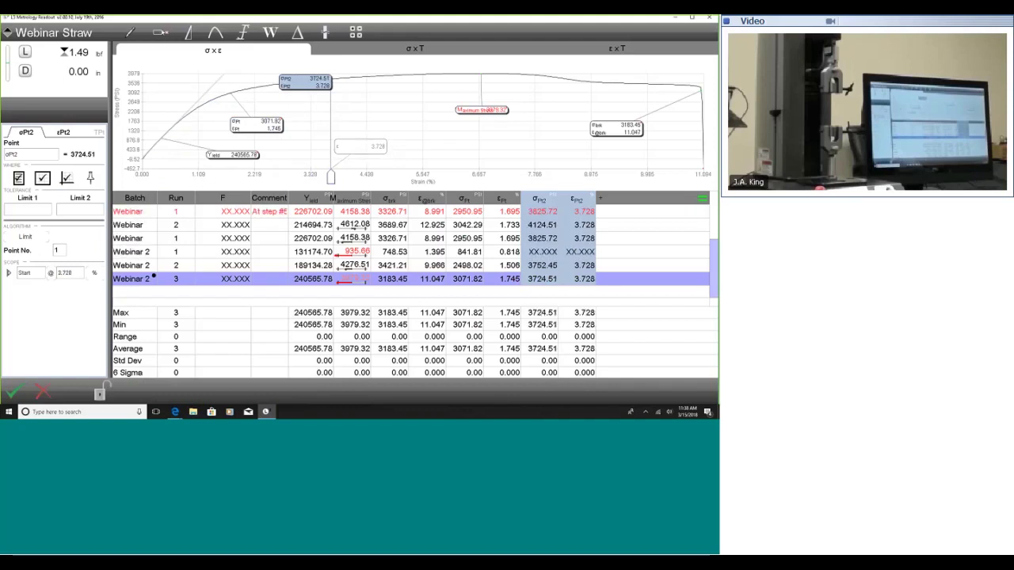
mouse_move(332, 178)
mouse_down()
mouse_move(440, 174)
mouse_move(352, 166)
mouse_move(457, 160)
mouse_move(593, 173)
mouse_move(325, 154)
mouse_up()
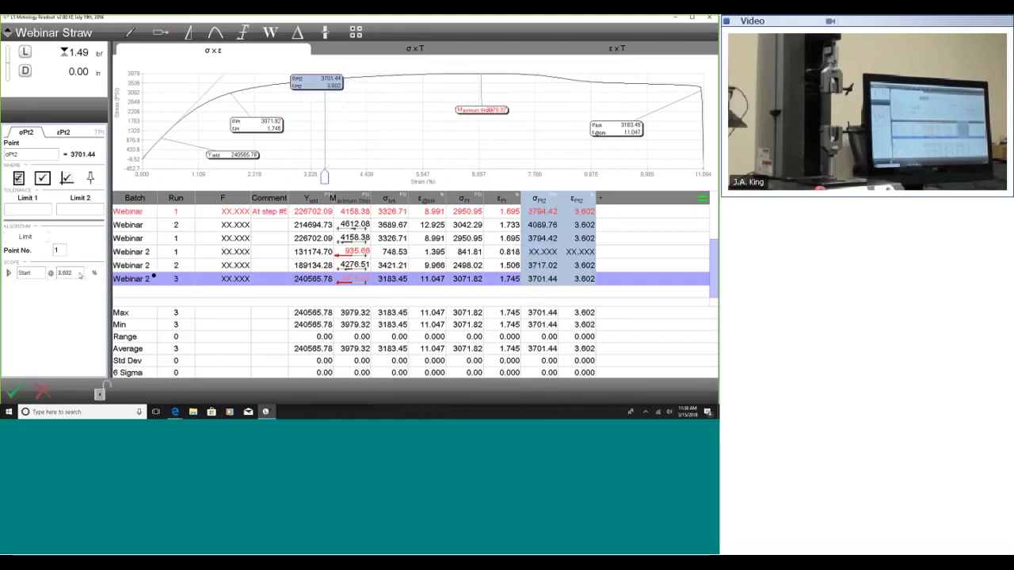
click(79, 274)
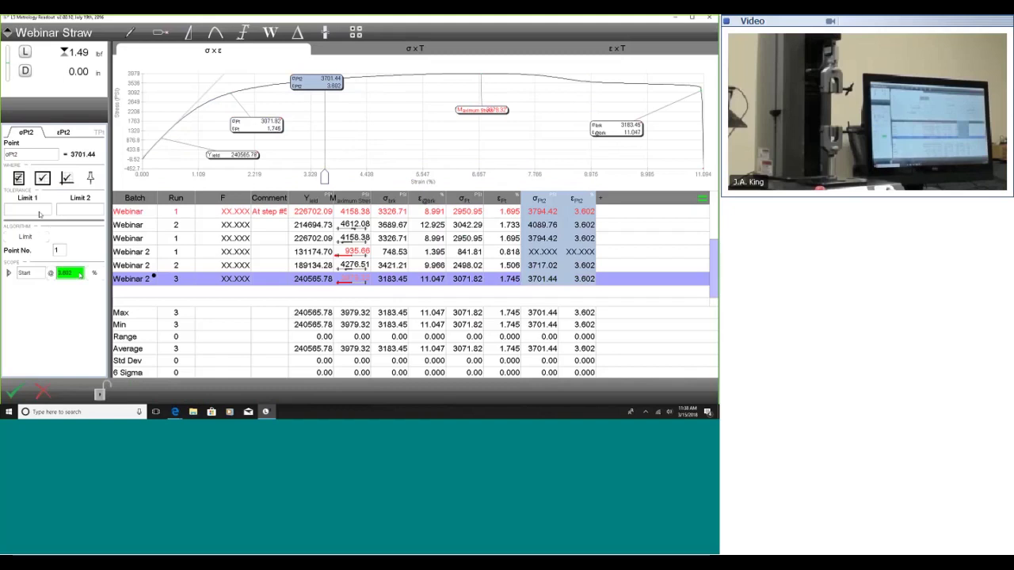
text(4.125)
key(Return)
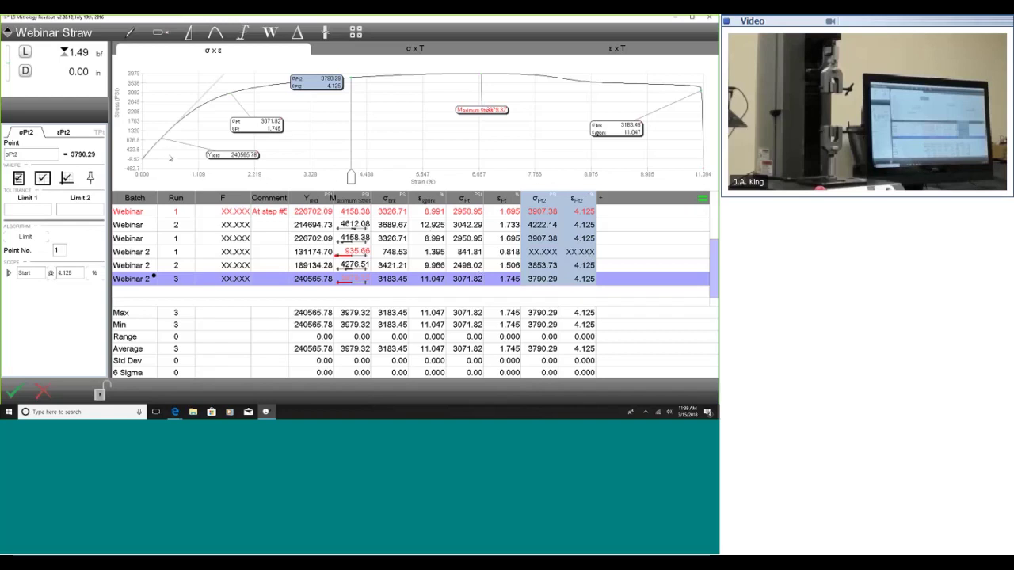
click(45, 395)
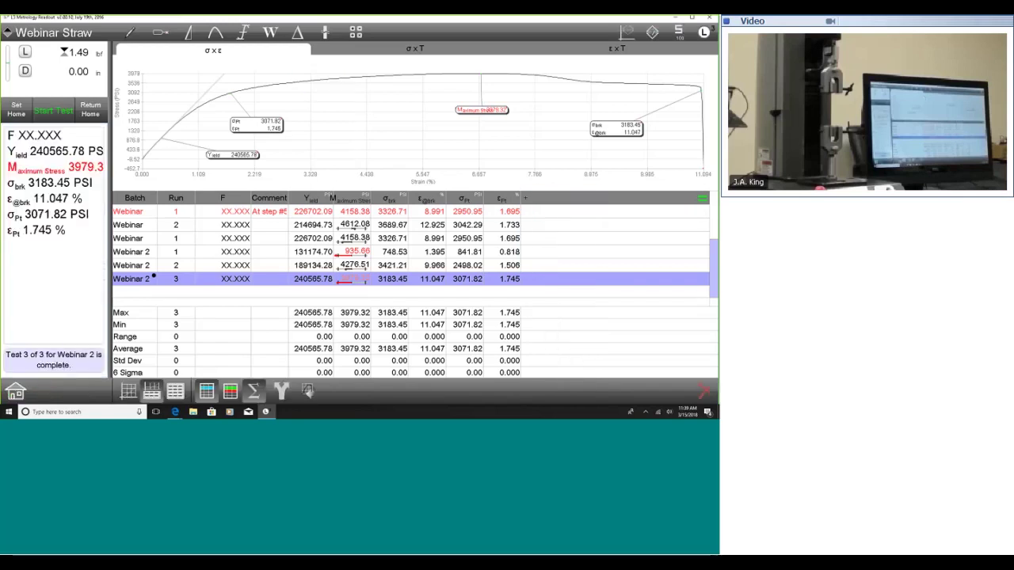
click(159, 33)
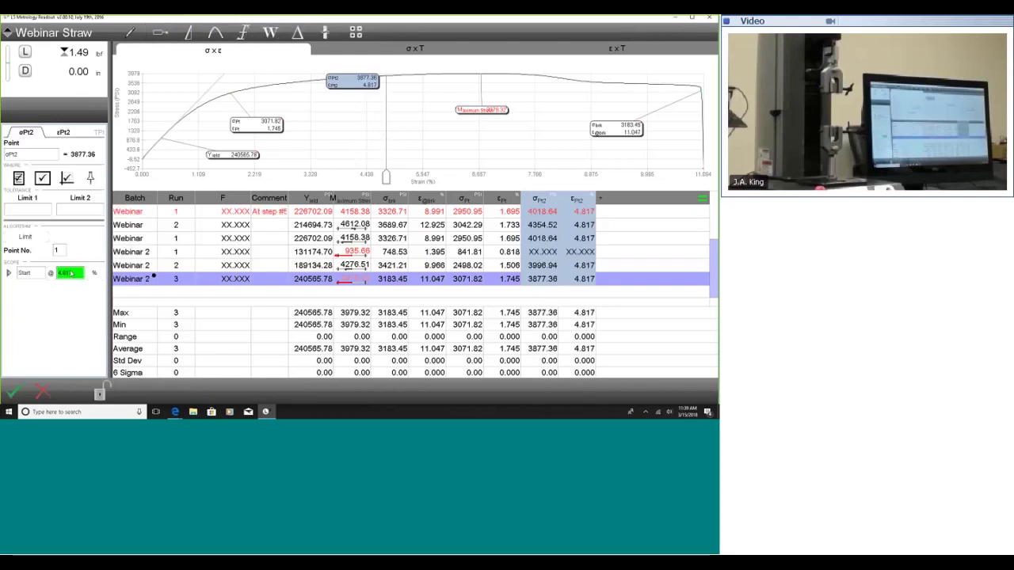
text(4.125)
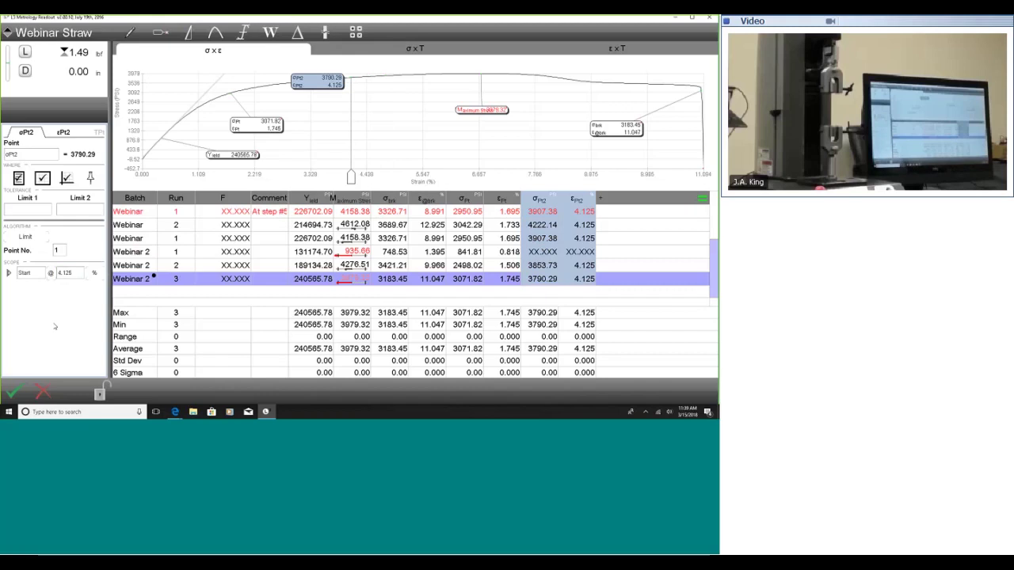
click(40, 392)
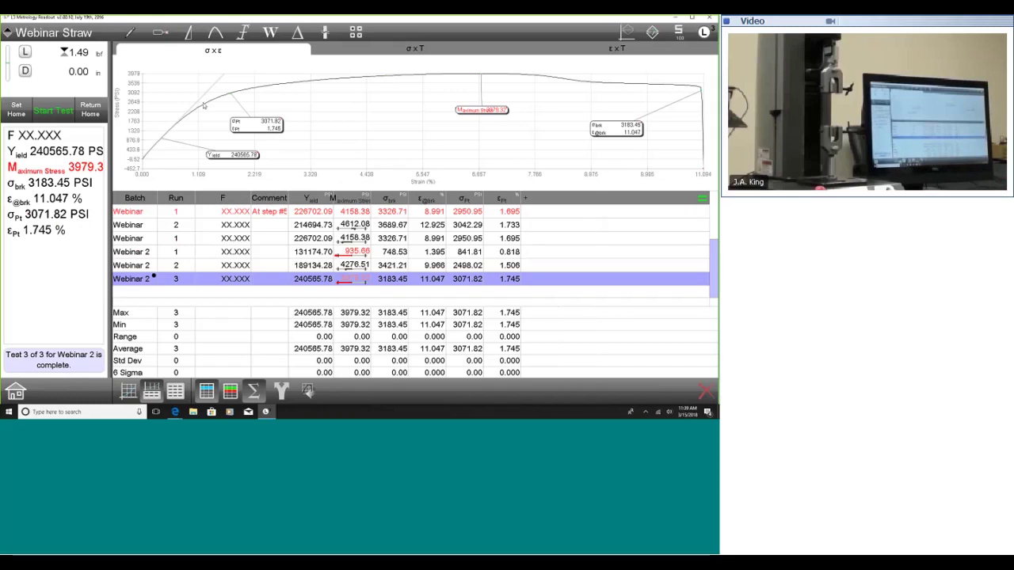
- Open the F column's formula and delete the old 'Comment Yield * 4' expression
click(221, 199)
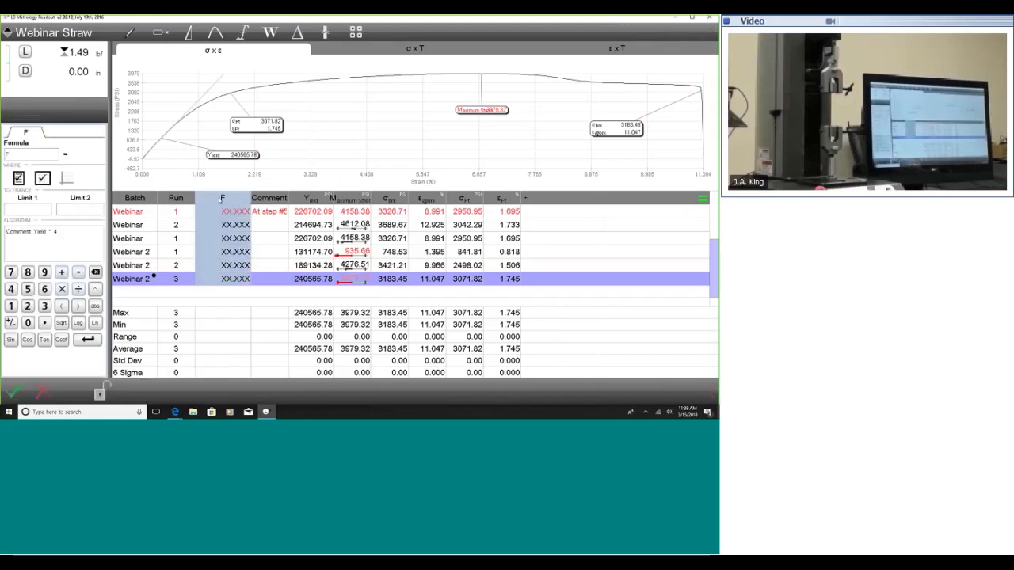
click(80, 235)
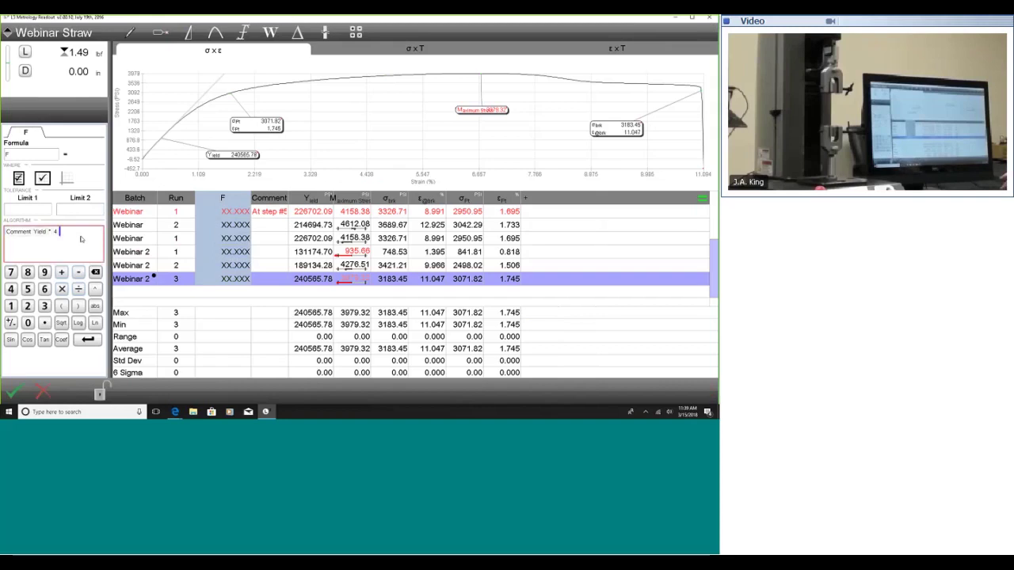
key(ctrl+a)
key(BackSpace)
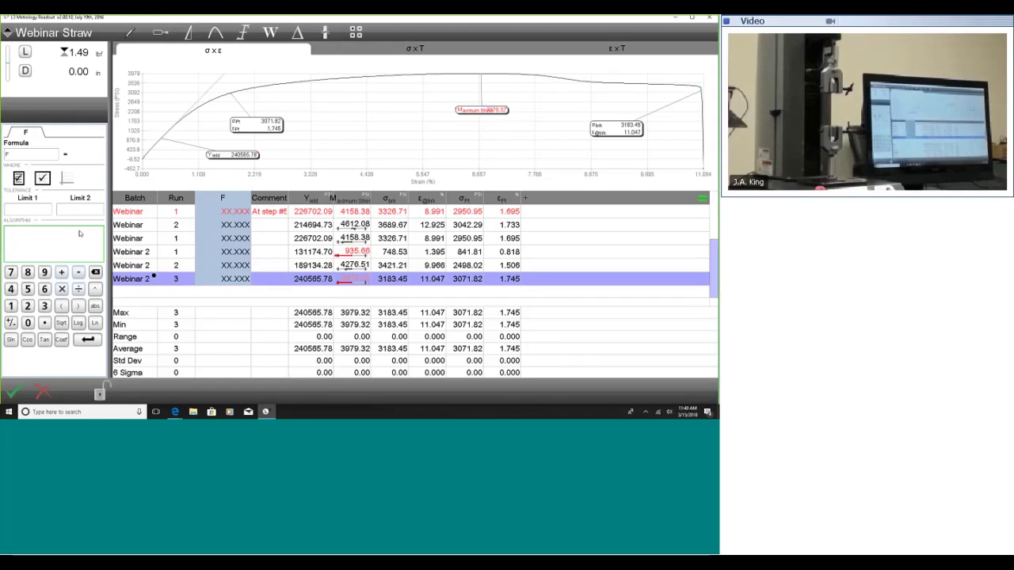
- Set the F column formula to 'Yield / 2', giving 120282.890 for Webinar 2 run 3
click(320, 202)
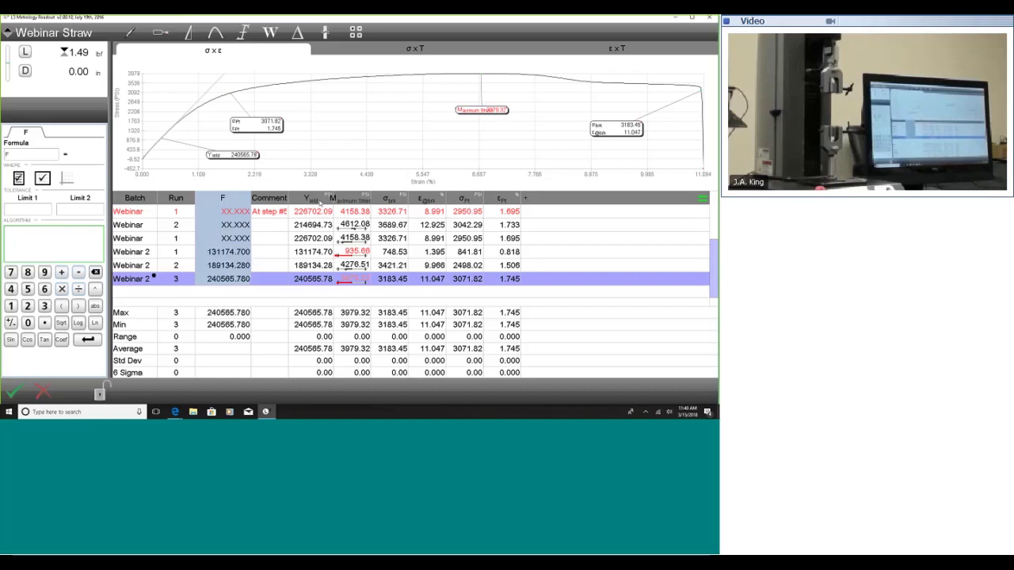
click(78, 289)
click(27, 306)
click(87, 339)
click(208, 198)
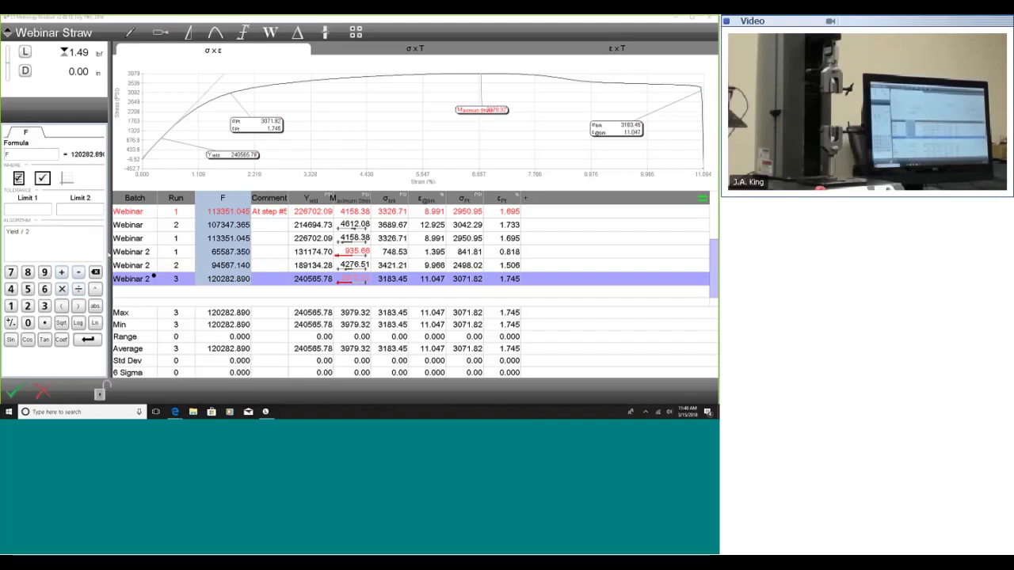
- Discard the F column, then collapse and expand the Webinar and Webinar 2 batch groups
click(45, 393)
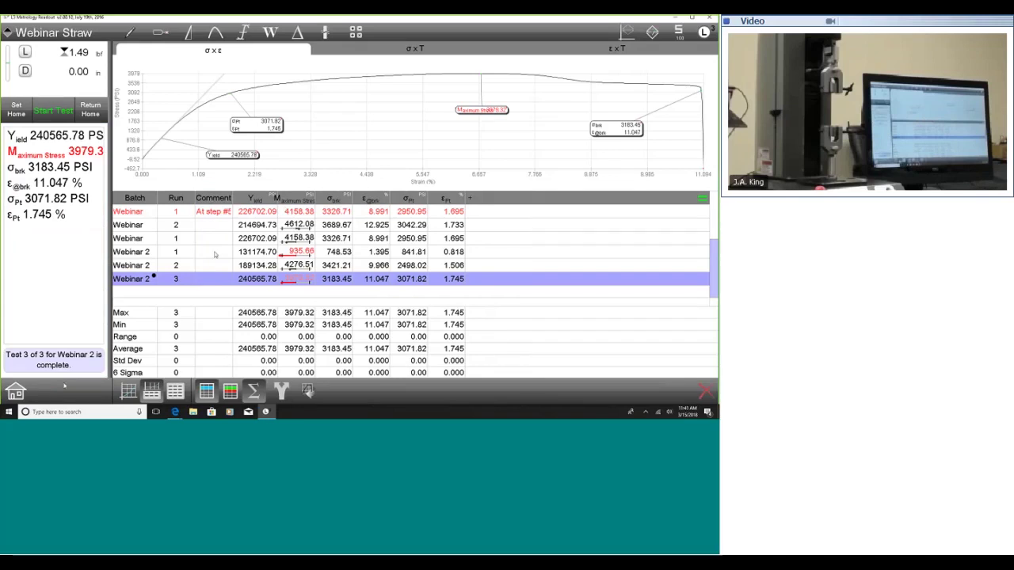
click(351, 213)
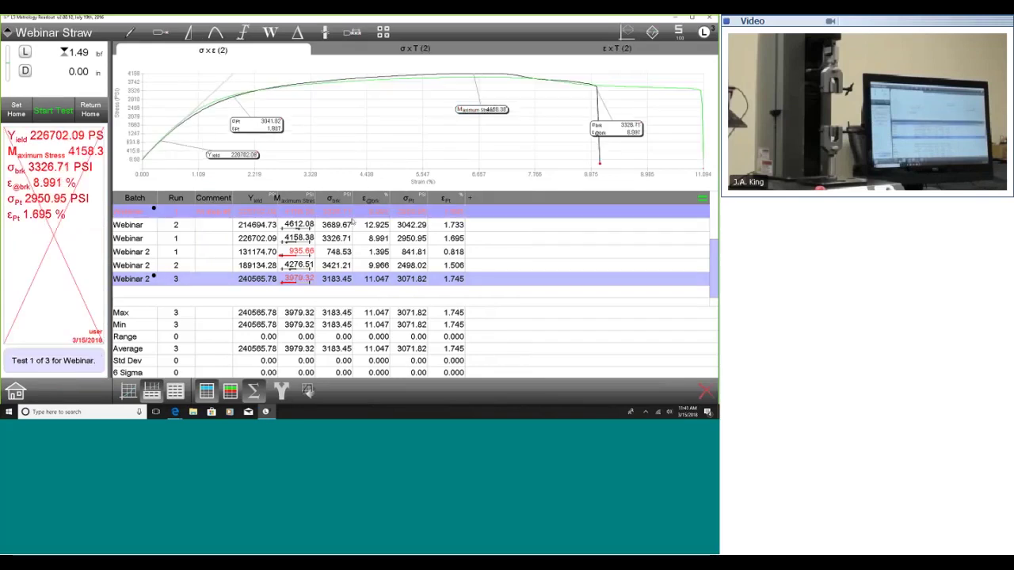
click(453, 282)
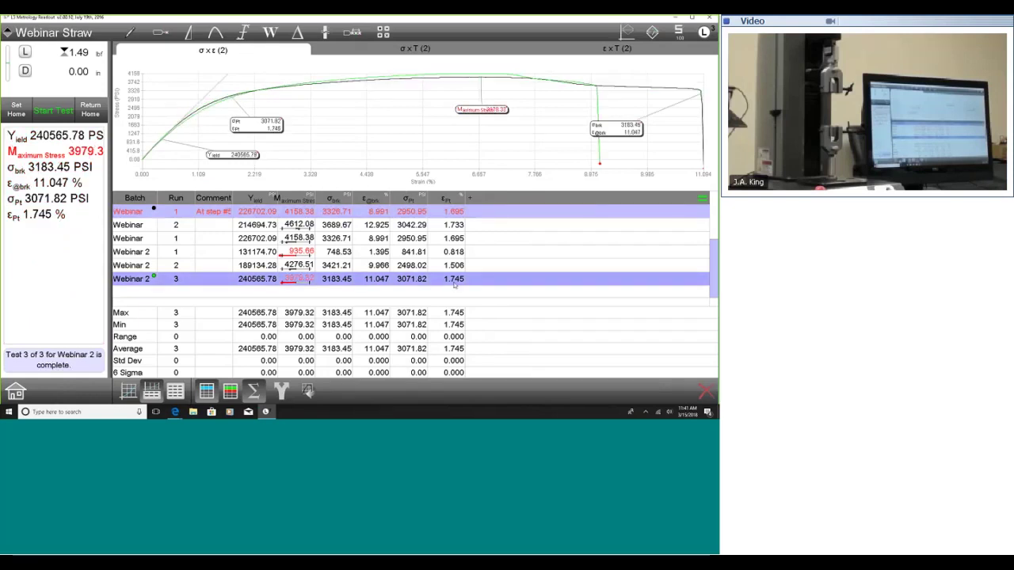
click(152, 220)
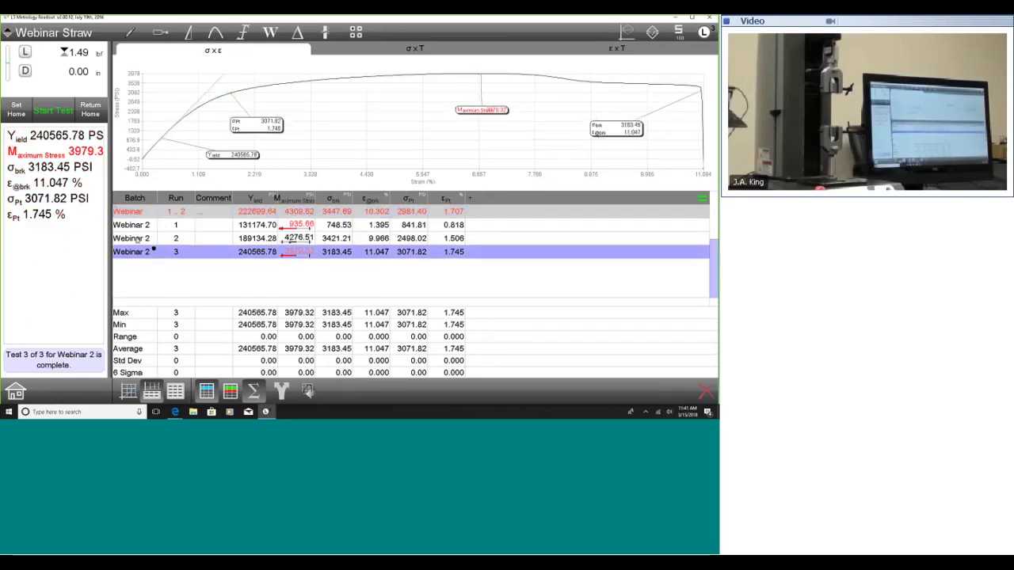
click(138, 240)
click(133, 225)
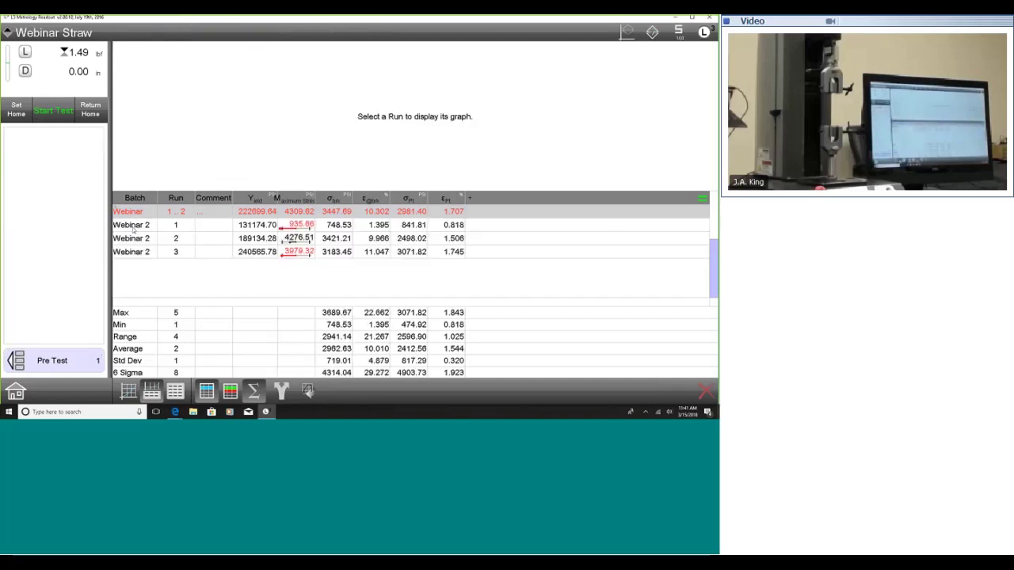
click(143, 226)
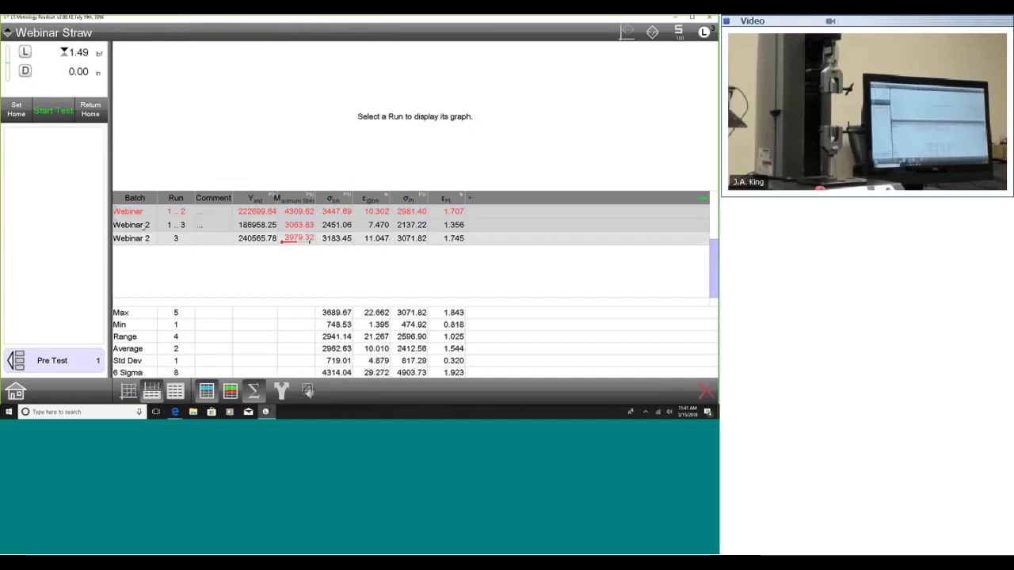
click(143, 226)
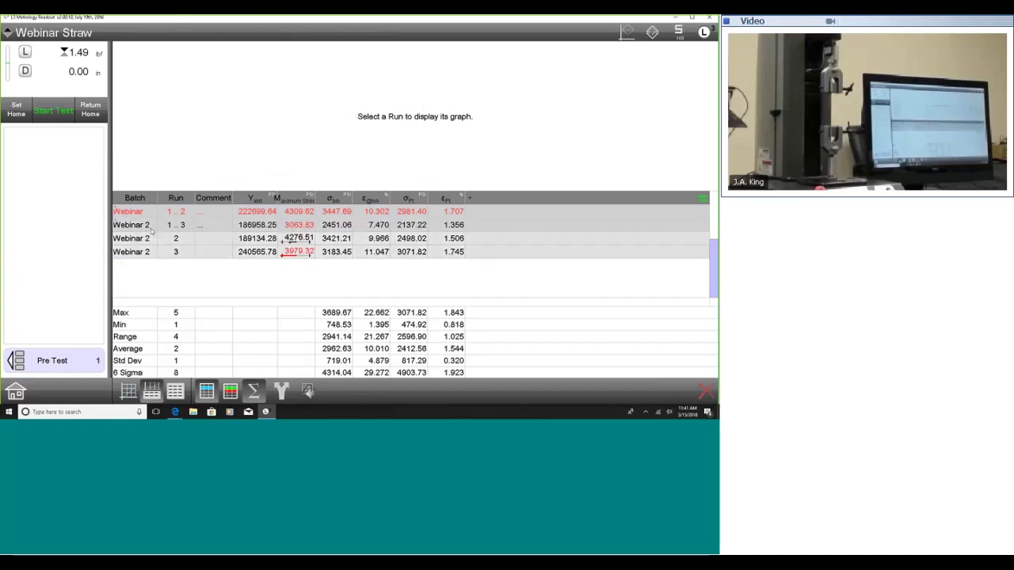
click(185, 227)
click(187, 228)
- Collapse Webinar 2 into one summary row, overlaying its three curves with average yield 186958.25 psi
click(338, 226)
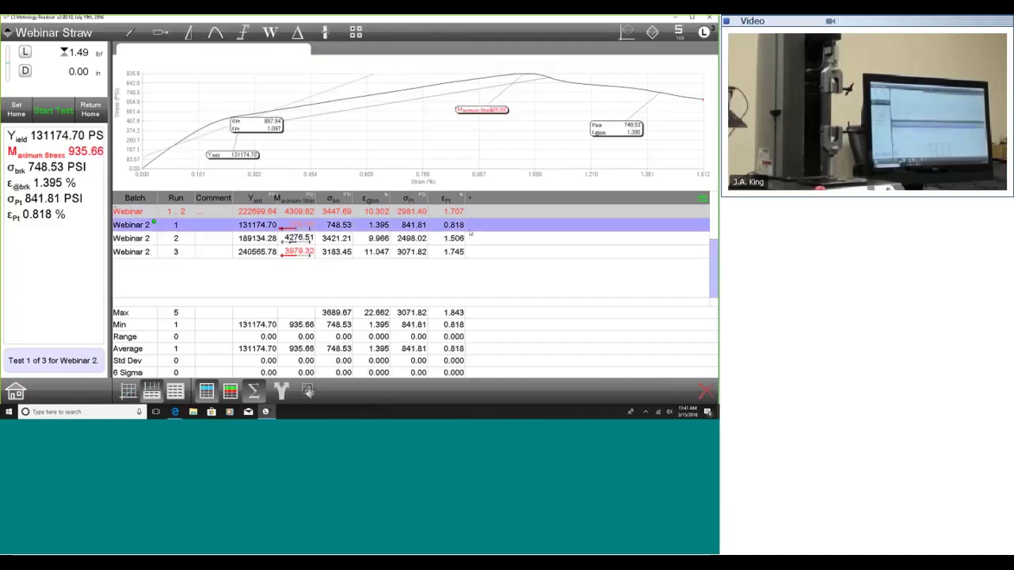
click(157, 237)
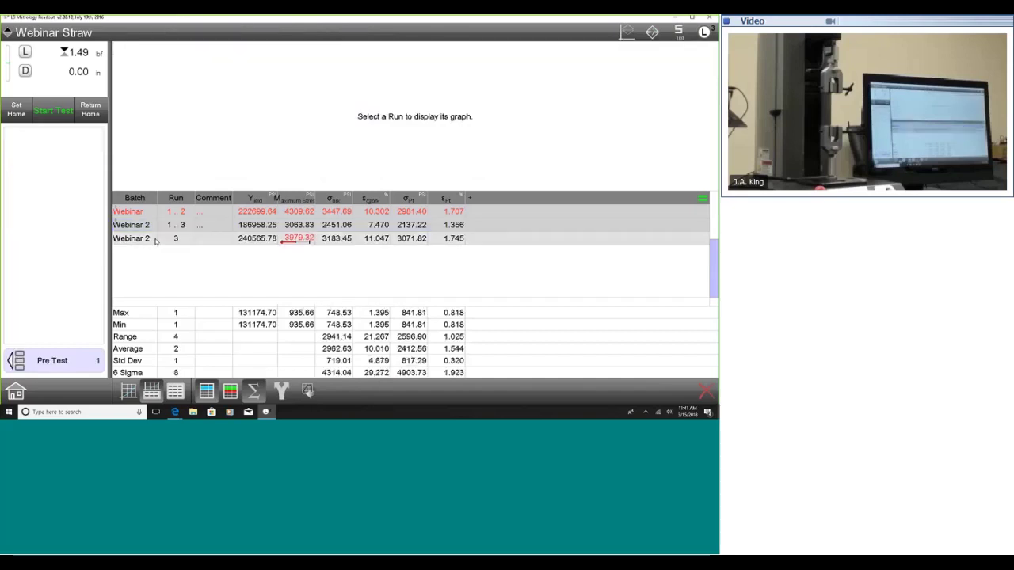
click(157, 230)
click(157, 228)
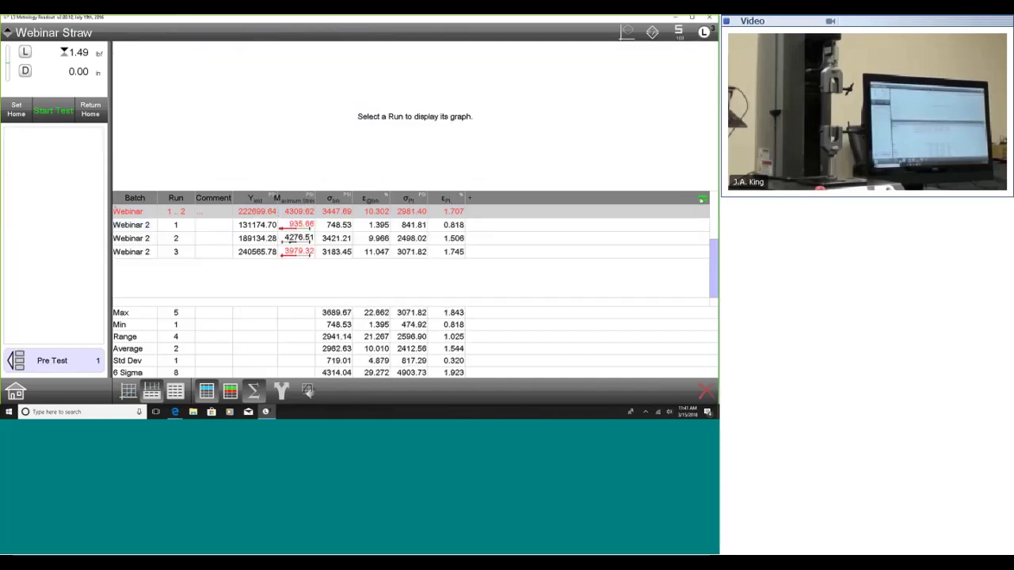
click(155, 238)
click(155, 237)
click(124, 228)
click(124, 225)
click(124, 225)
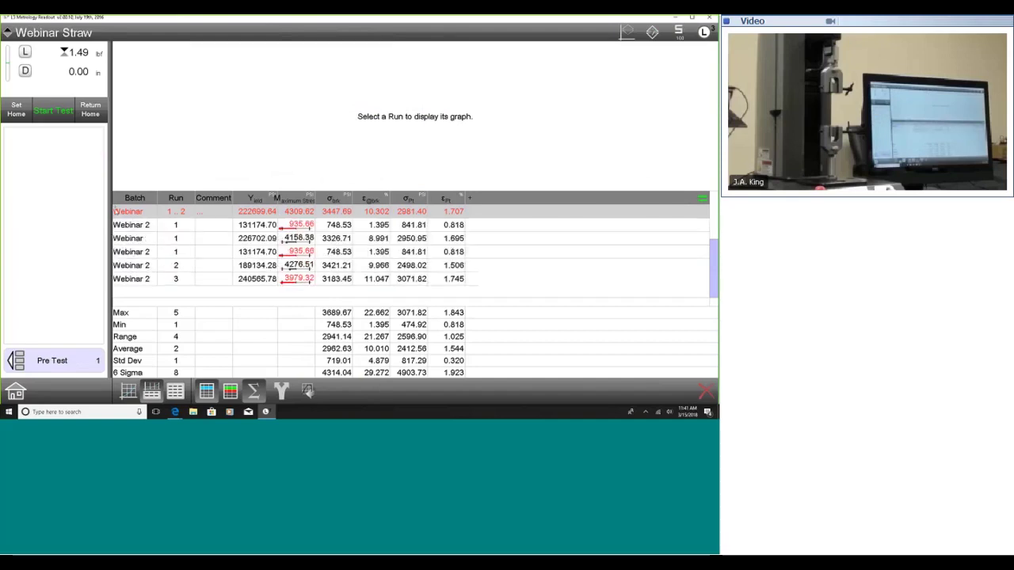
click(143, 251)
click(144, 252)
click(174, 252)
click(202, 254)
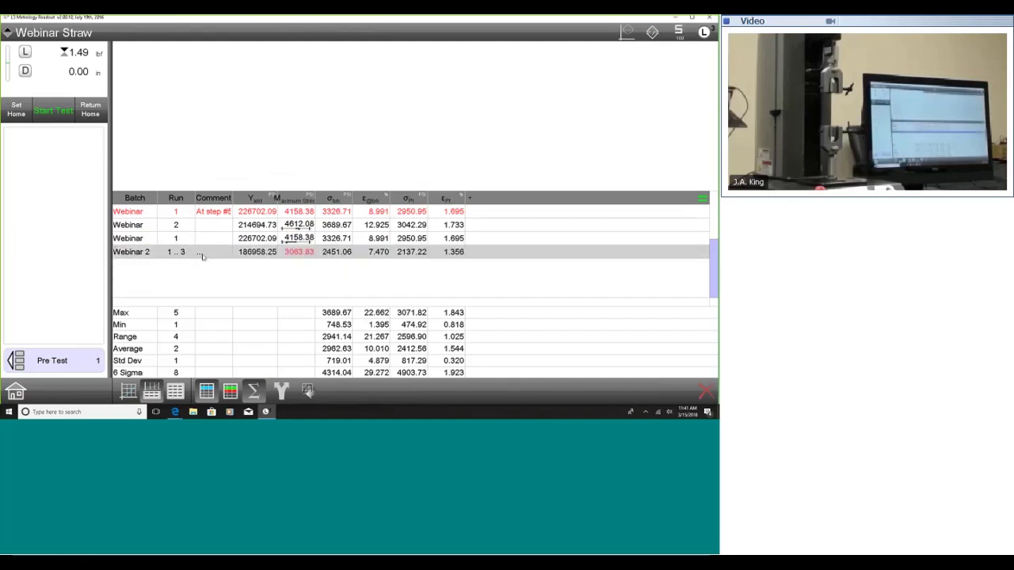
click(200, 254)
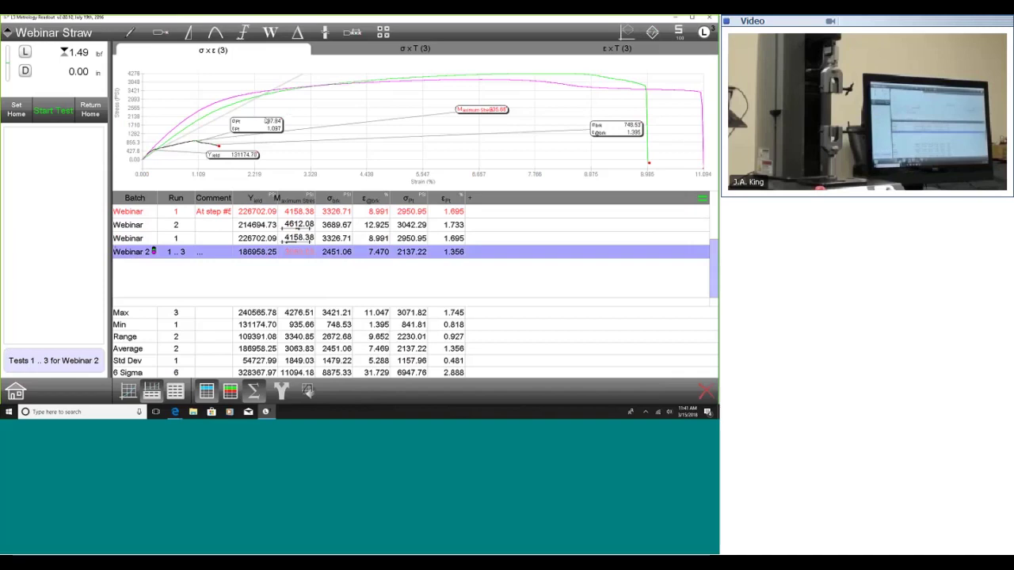
- Nudge the σPt annotation up-right, then expand Webinar 2 and overlay runs 1, 2 and 3
drag(257, 124, 290, 116)
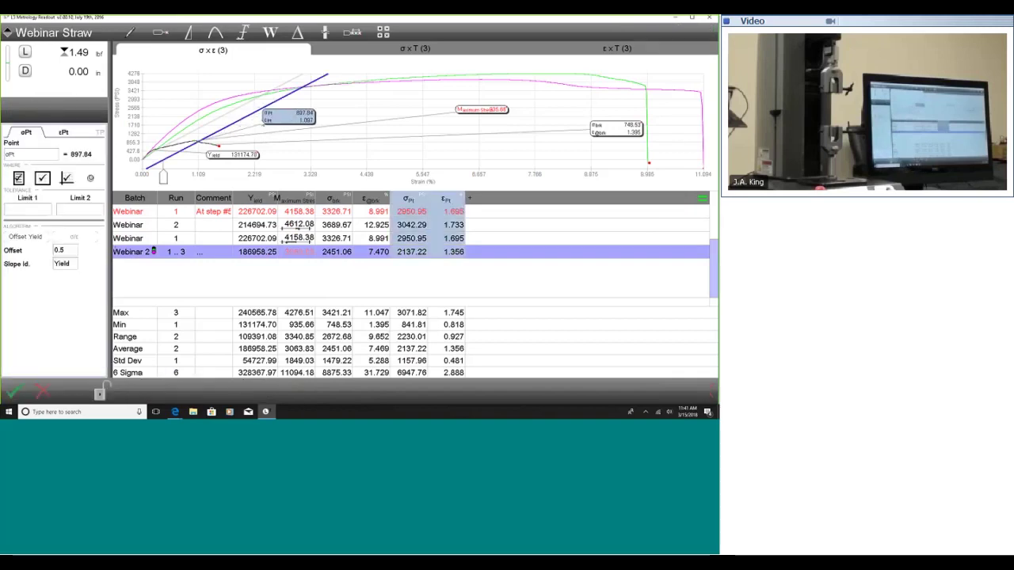
double_click(144, 252)
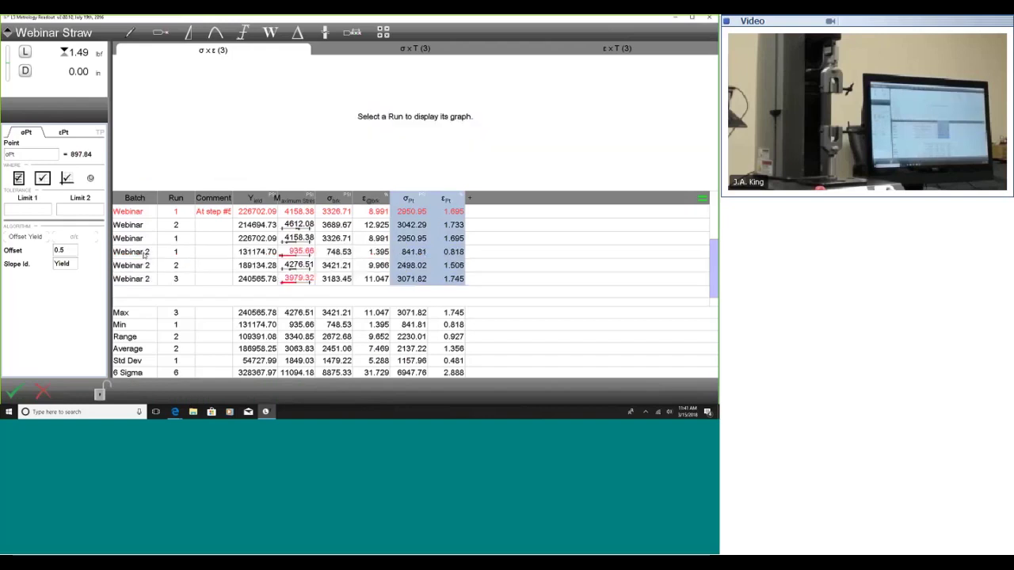
click(336, 256)
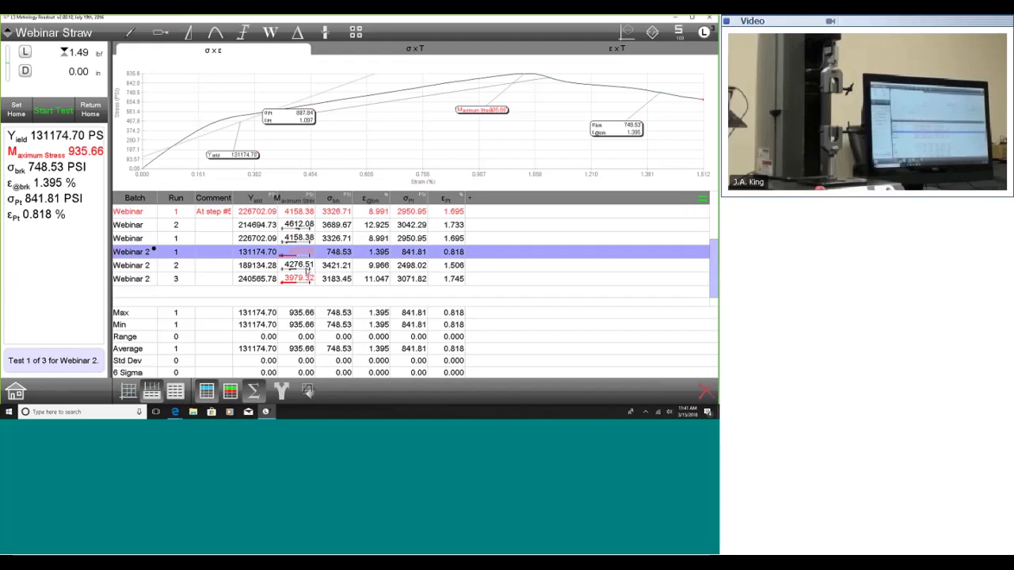
ctrl+click(306, 266)
ctrl+click(305, 279)
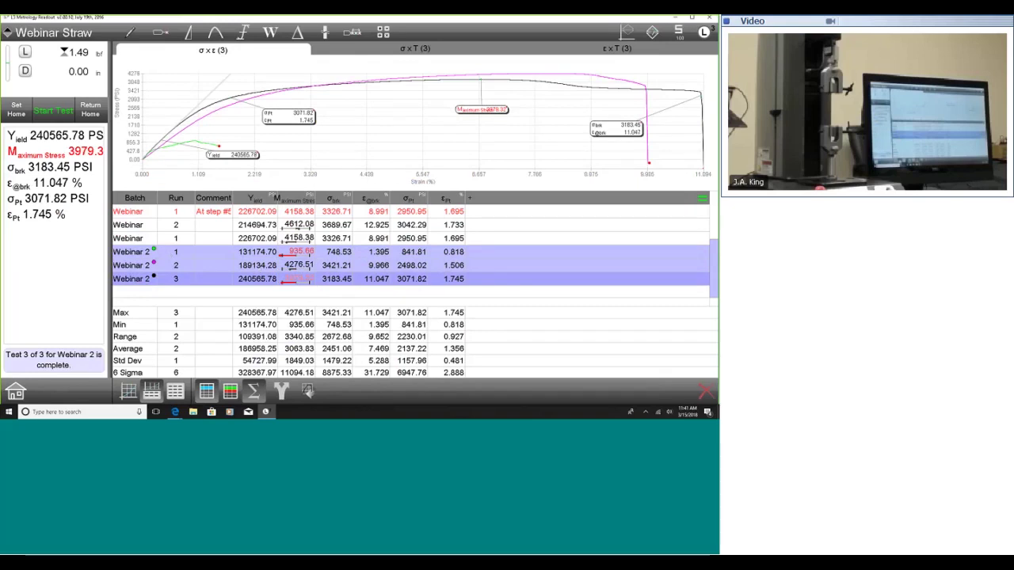
- Add a green text note 'Came out of grips early' pointing at Webinar 2 run 1's curve
click(130, 34)
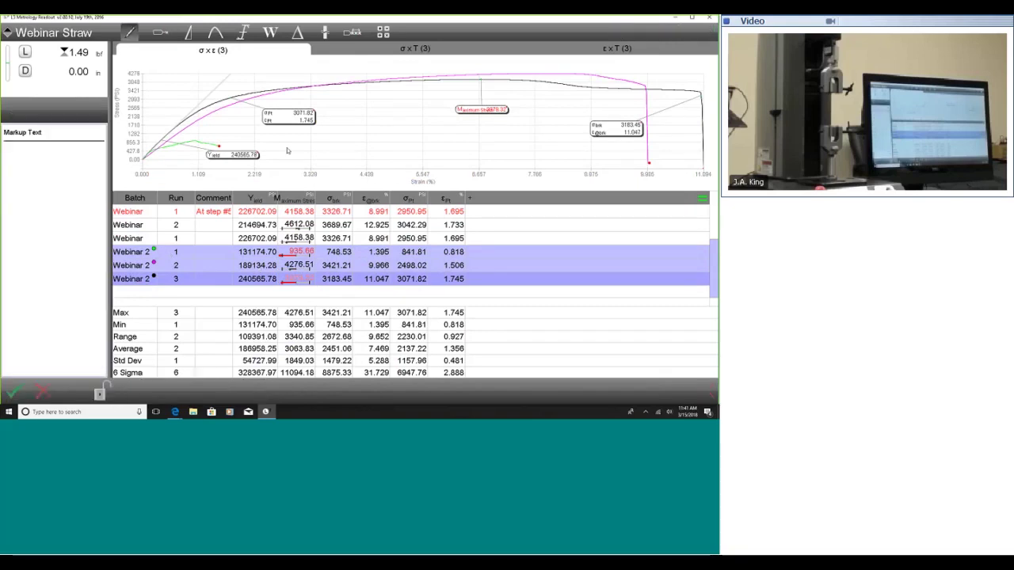
click(233, 139)
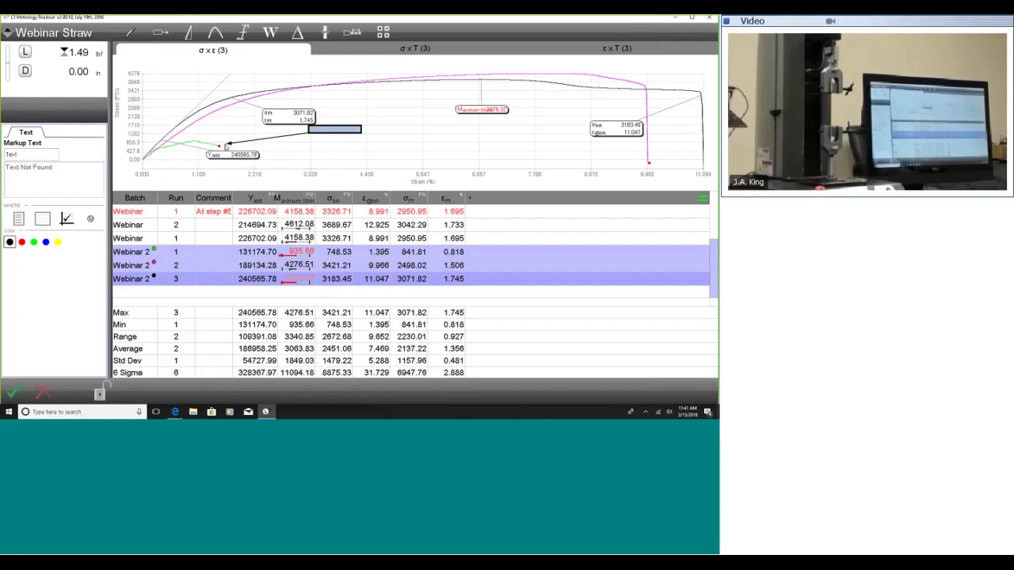
click(75, 177)
text(Came out of grips early)
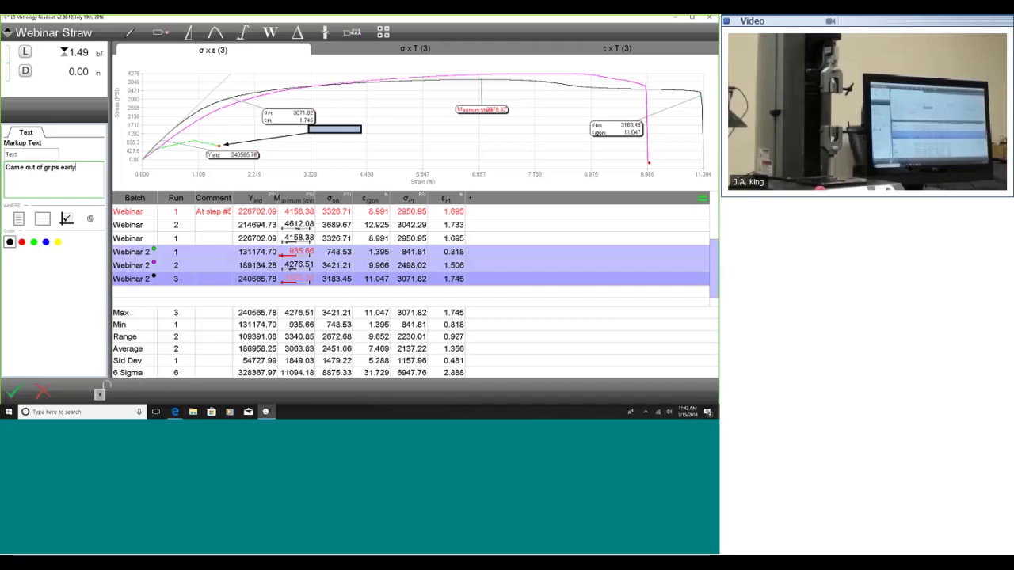
click(33, 243)
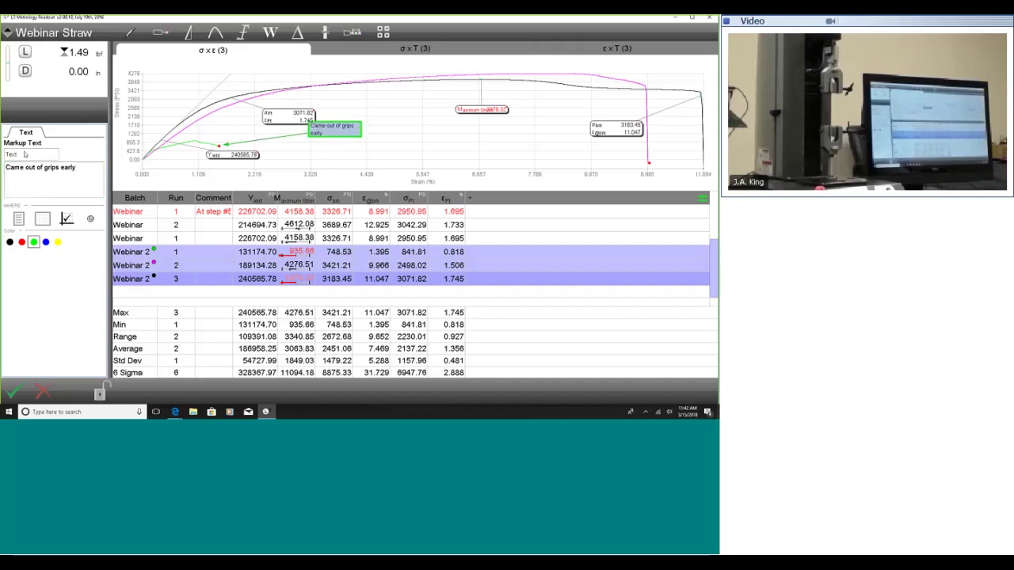
click(12, 391)
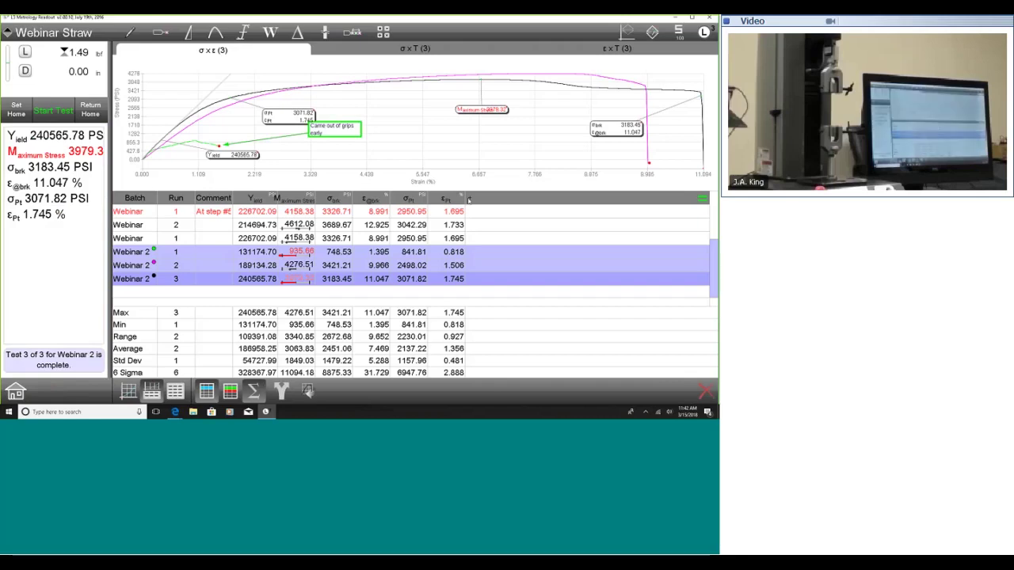
- Add the Time column to the results table and shift the green note lower and right
click(468, 199)
scroll(699, 168, down, 4)
scroll(699, 168, down, 5)
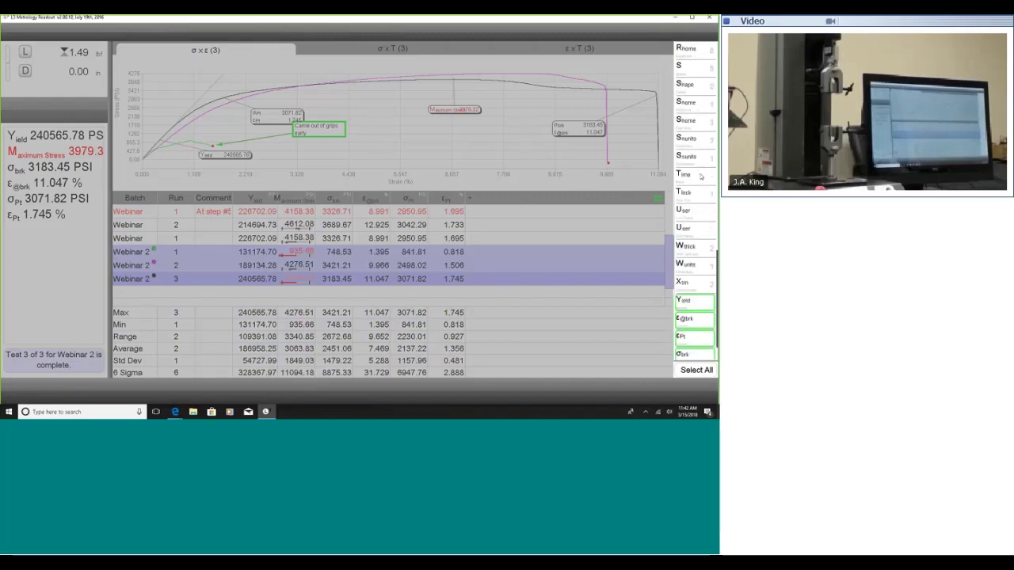
scroll(701, 177, up, 3)
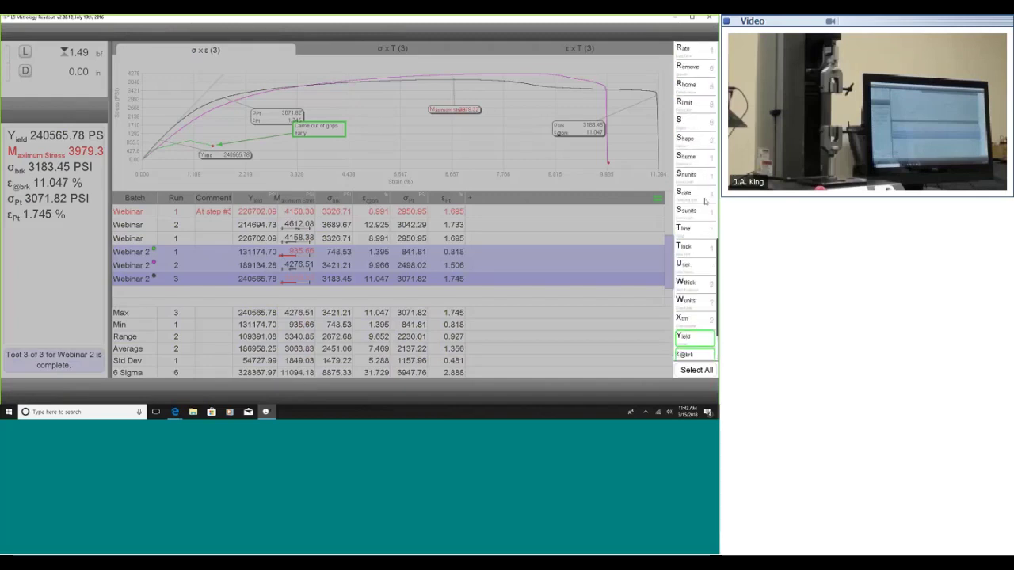
click(687, 231)
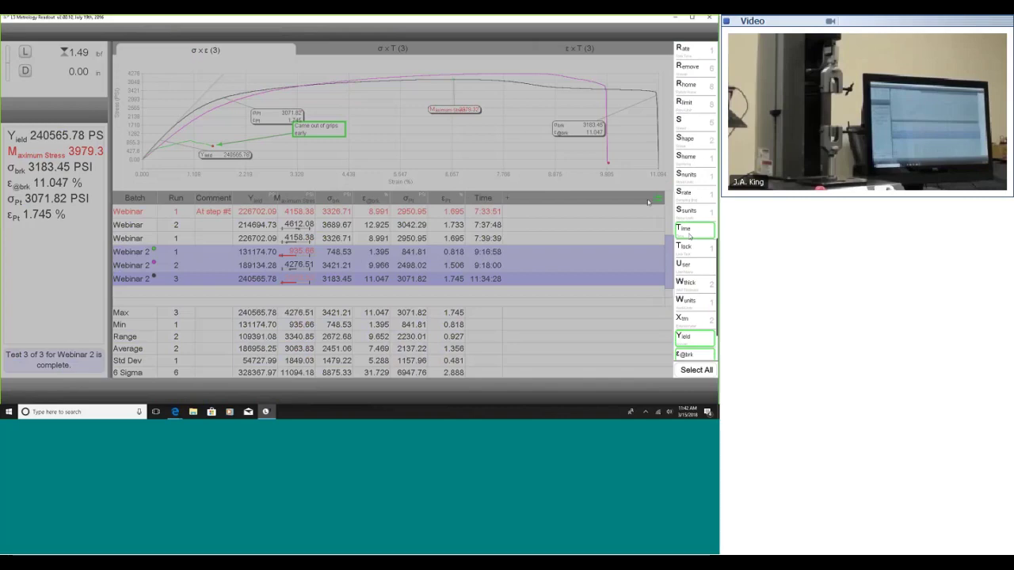
click(404, 143)
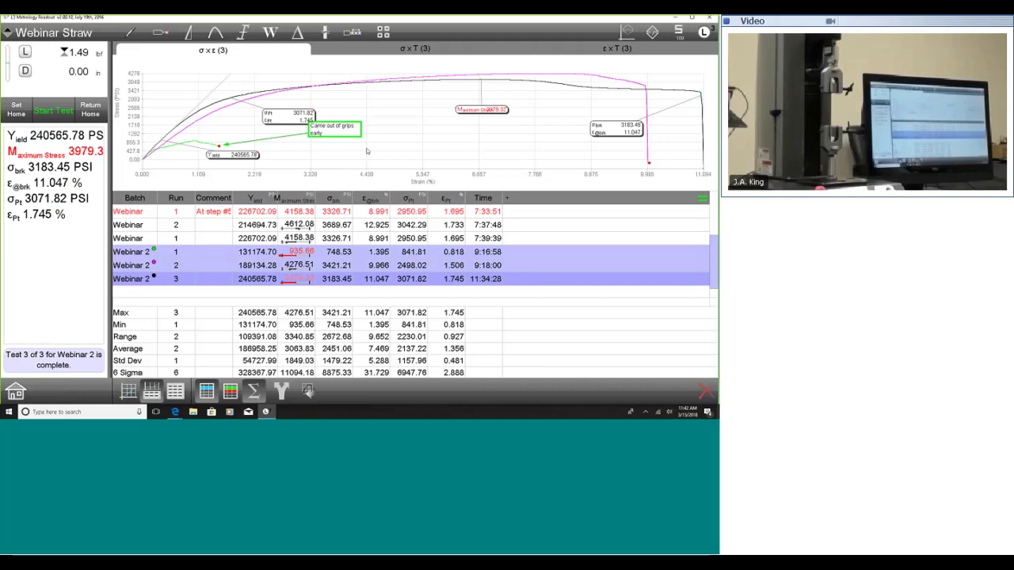
drag(338, 136, 357, 147)
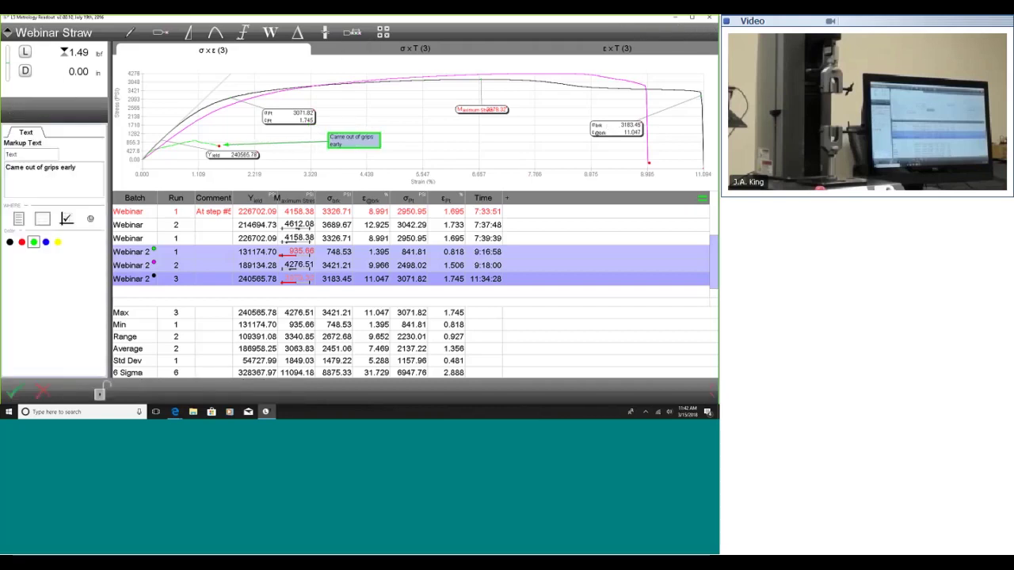
click(13, 394)
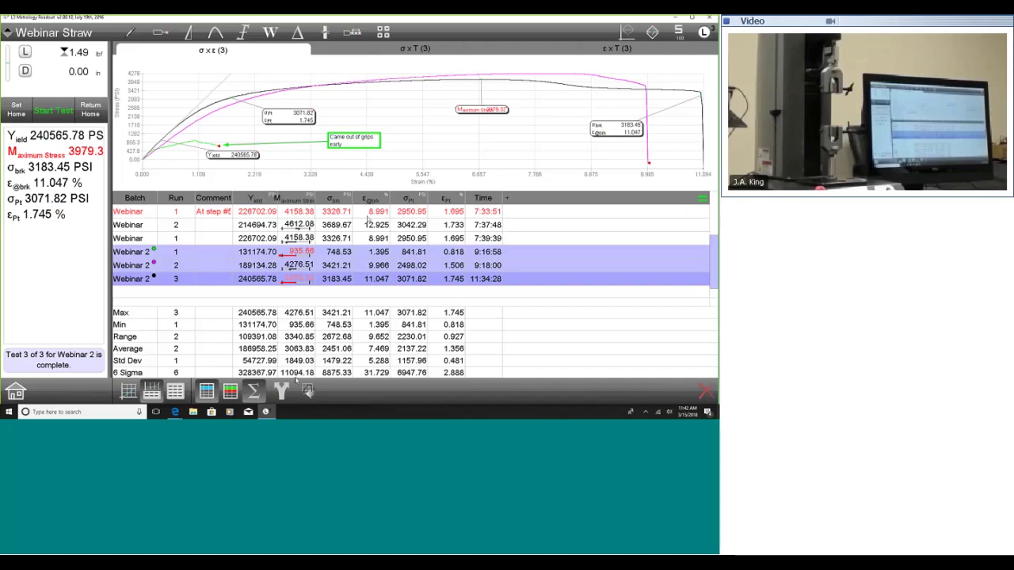
- Print the chart and results to a PDF report with file name 'Desktop'
right_click(281, 265)
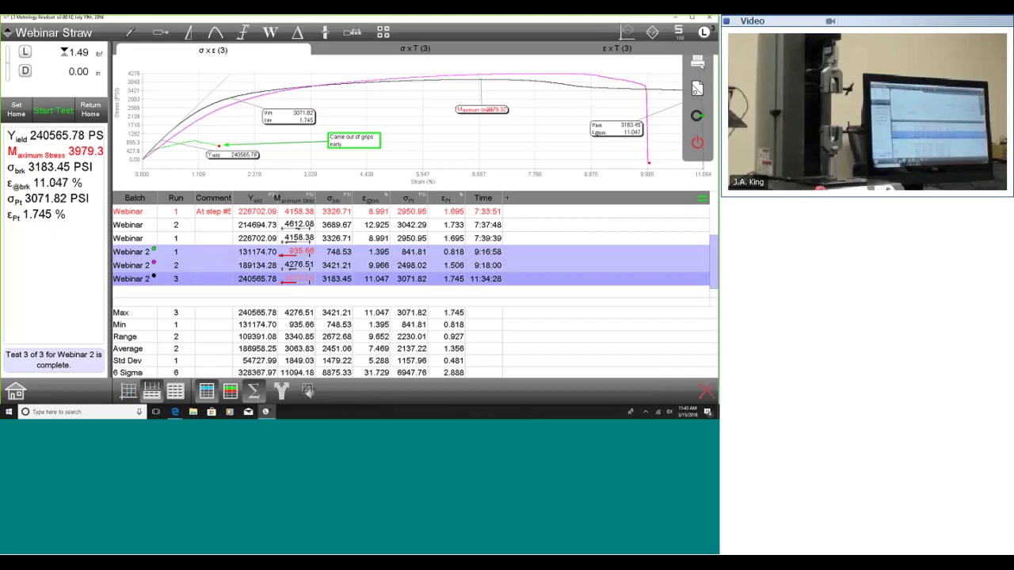
click(697, 63)
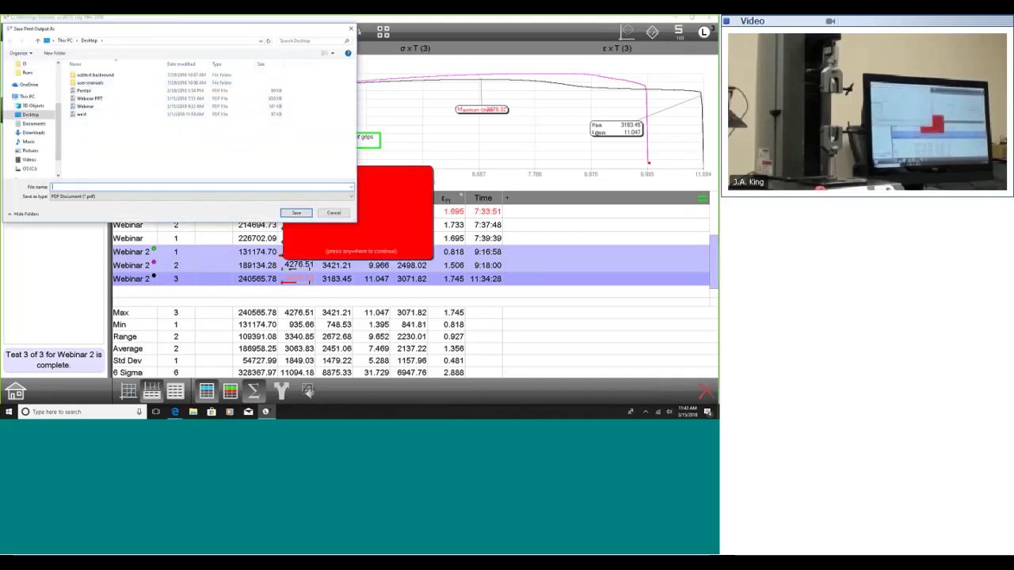
click(62, 185)
text(Desktop)
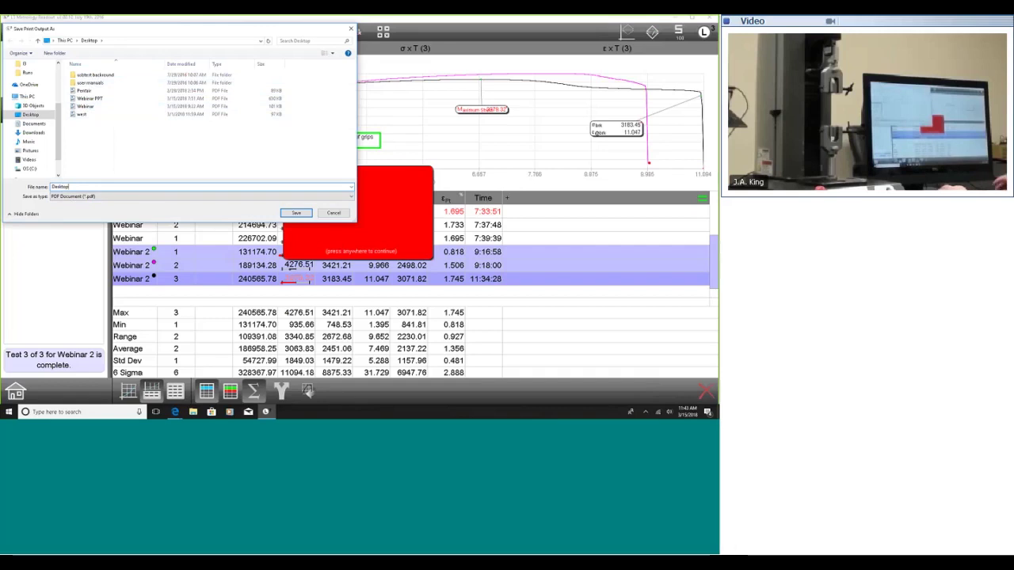
key(Return)
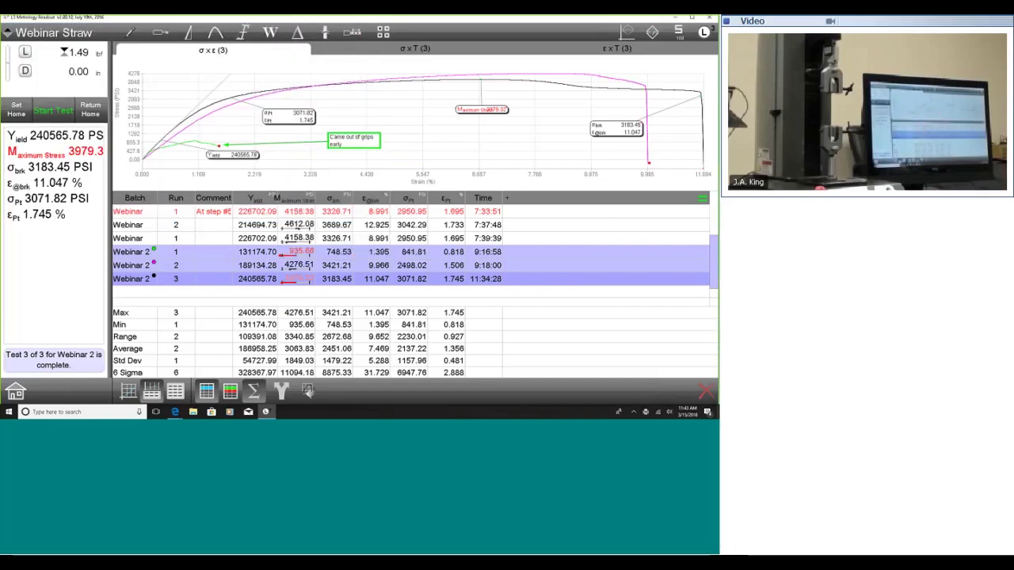
click(674, 17)
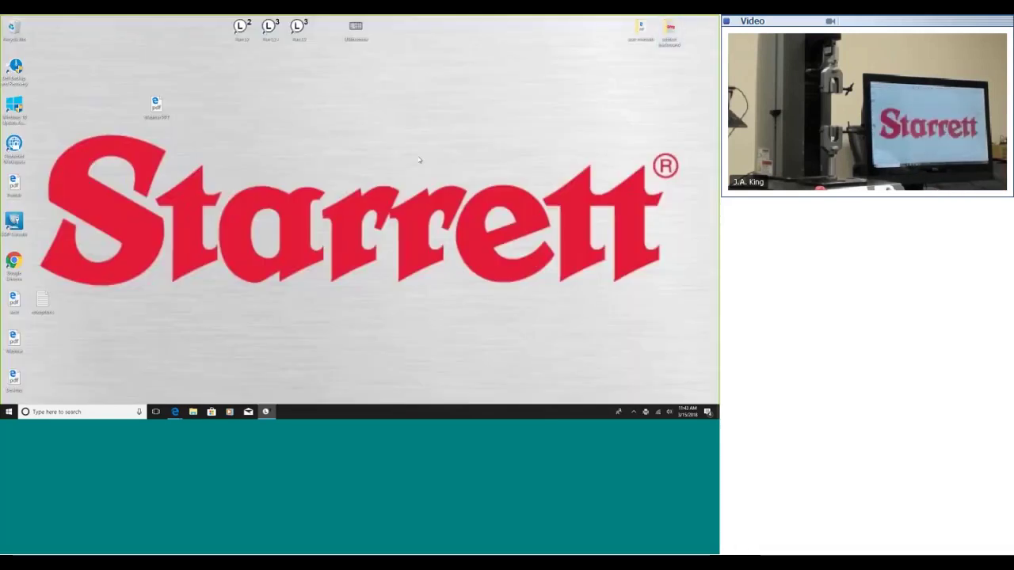
click(9, 374)
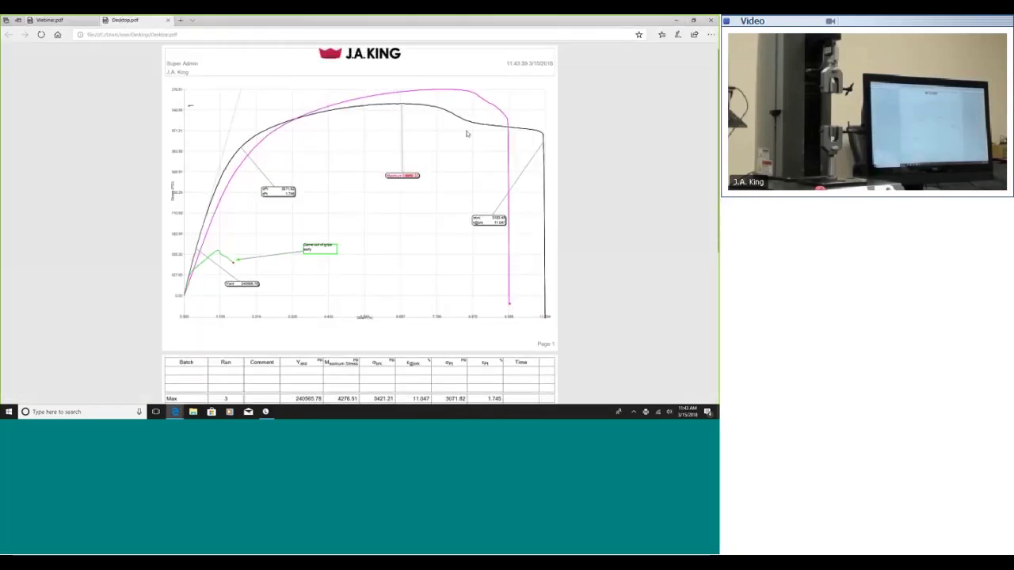
drag(167, 64, 197, 63)
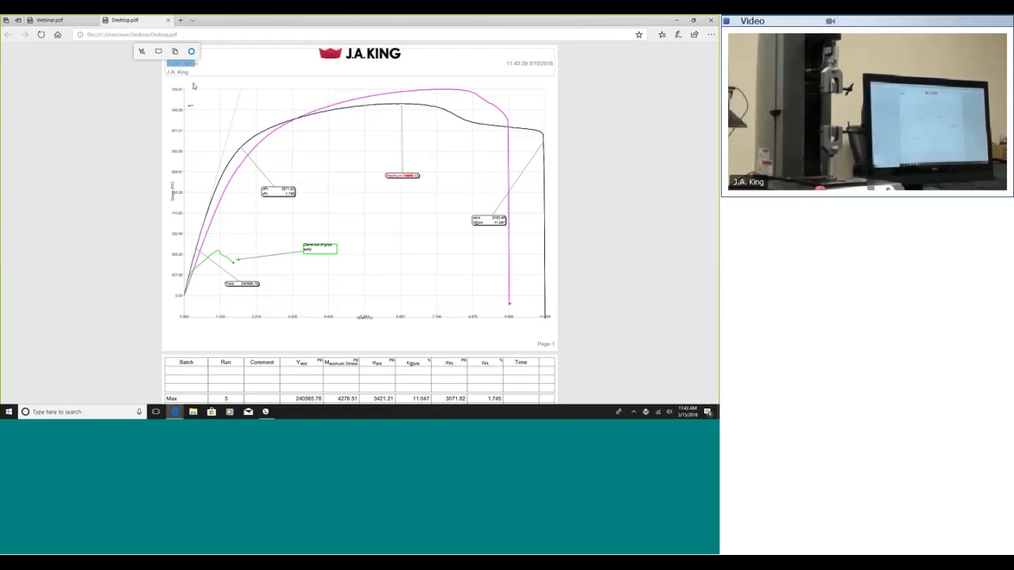
triple_click(200, 75)
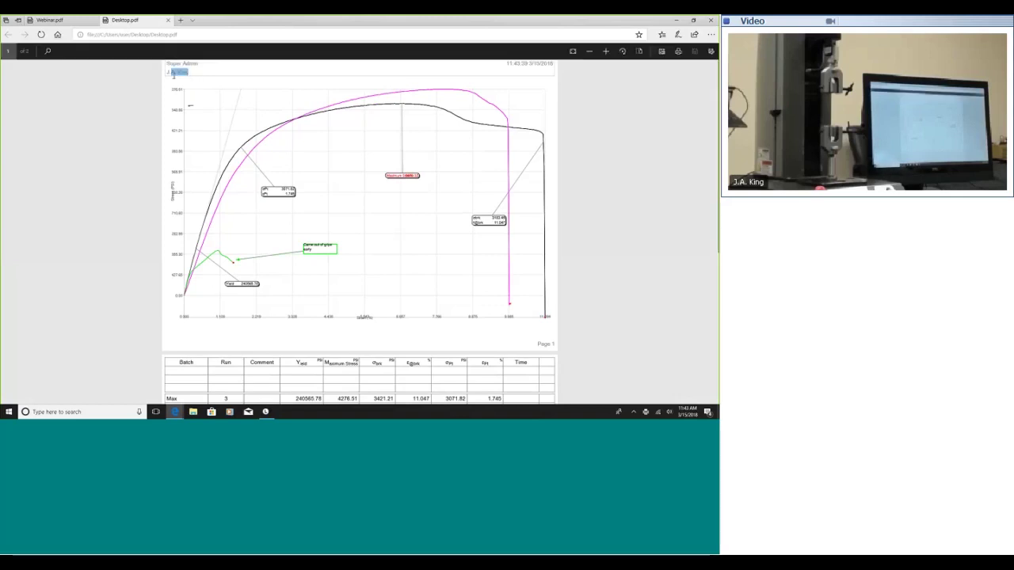
click(218, 75)
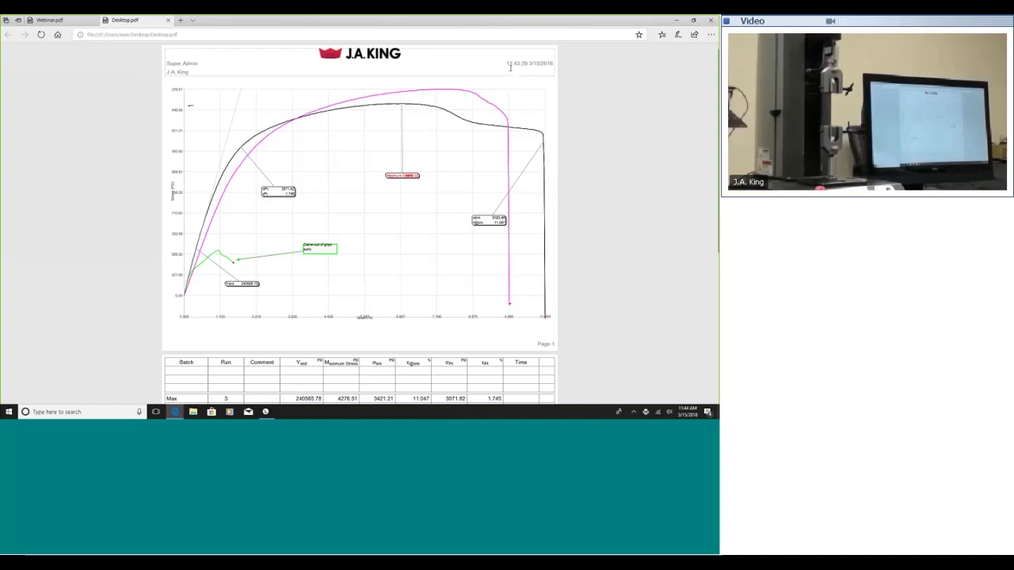
drag(507, 63, 554, 61)
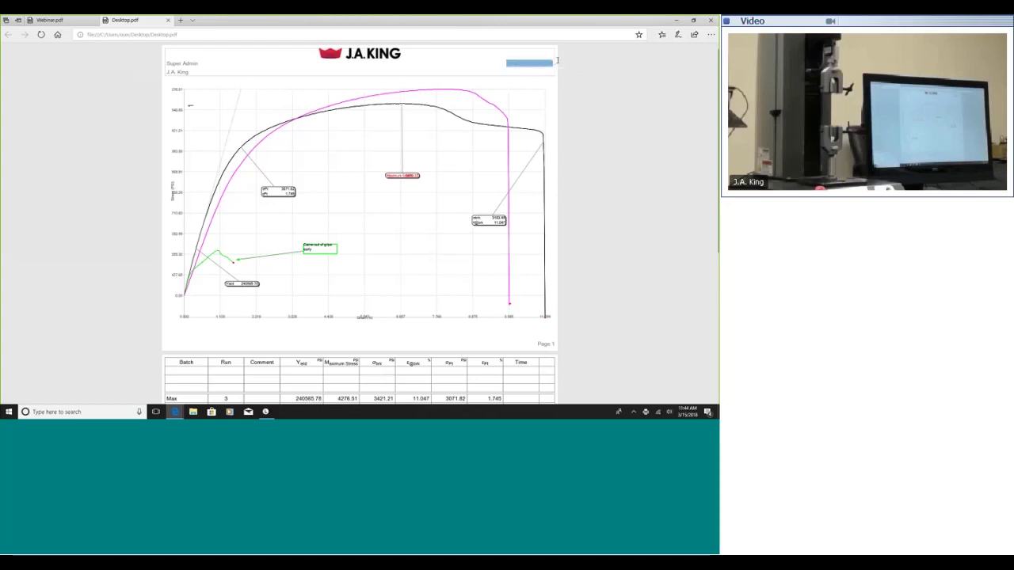
click(469, 86)
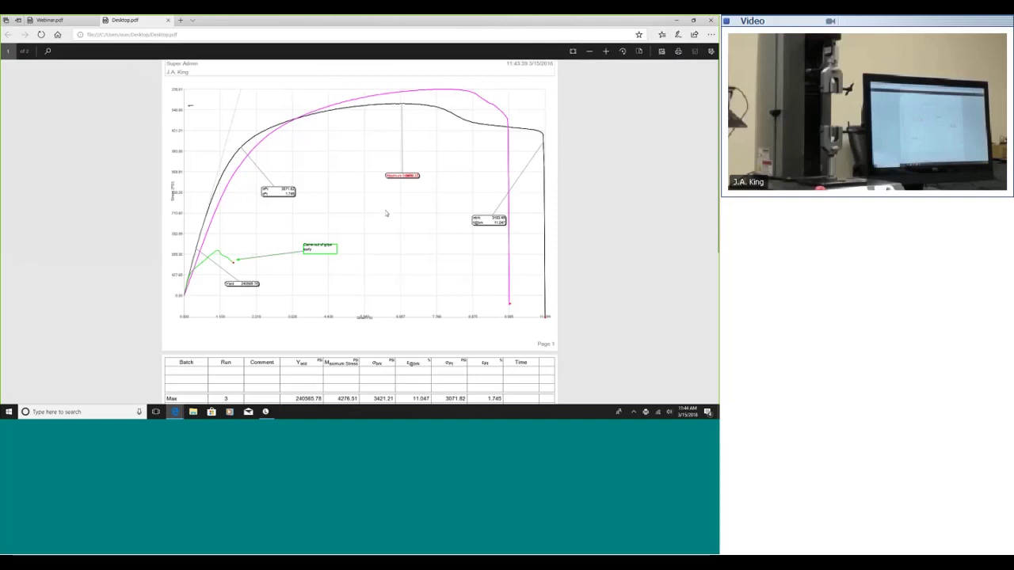
scroll(401, 215, down, 3)
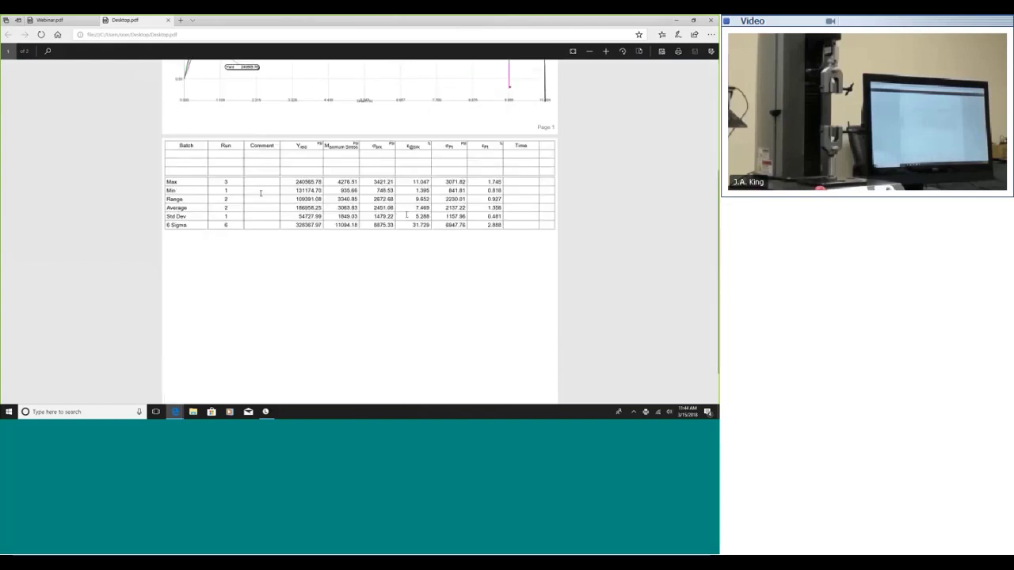
scroll(282, 248, up, 3)
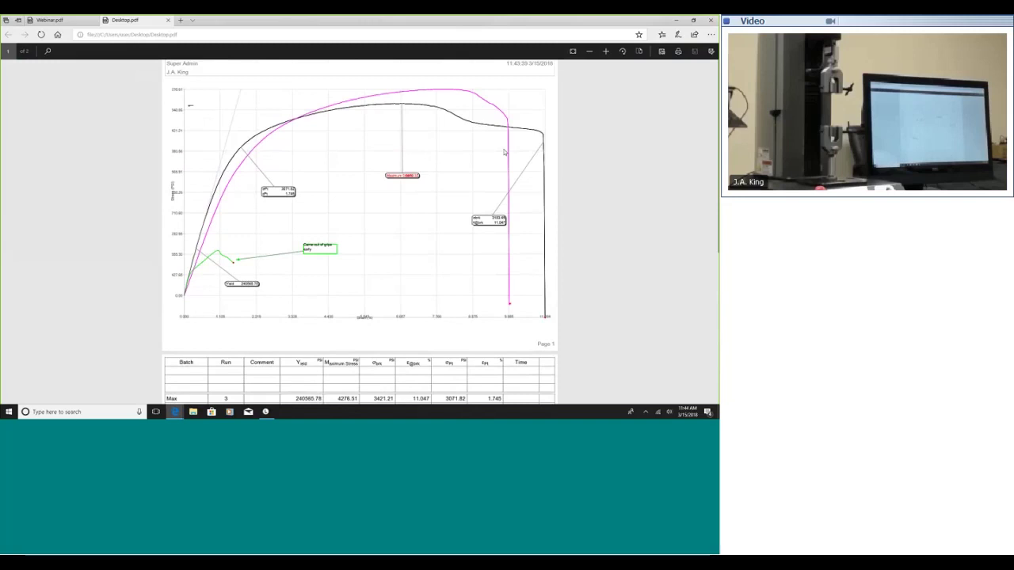
click(710, 20)
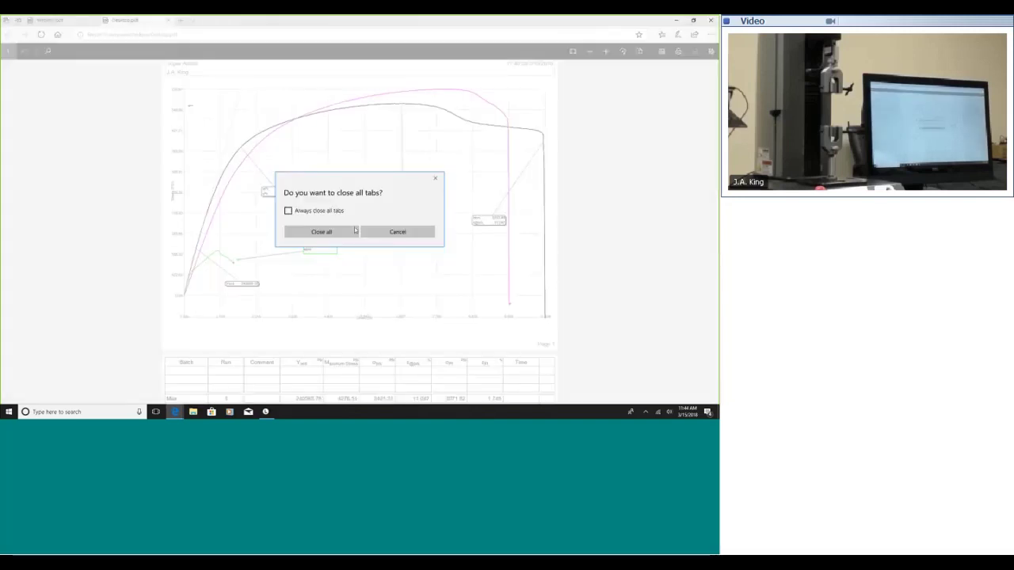
click(353, 231)
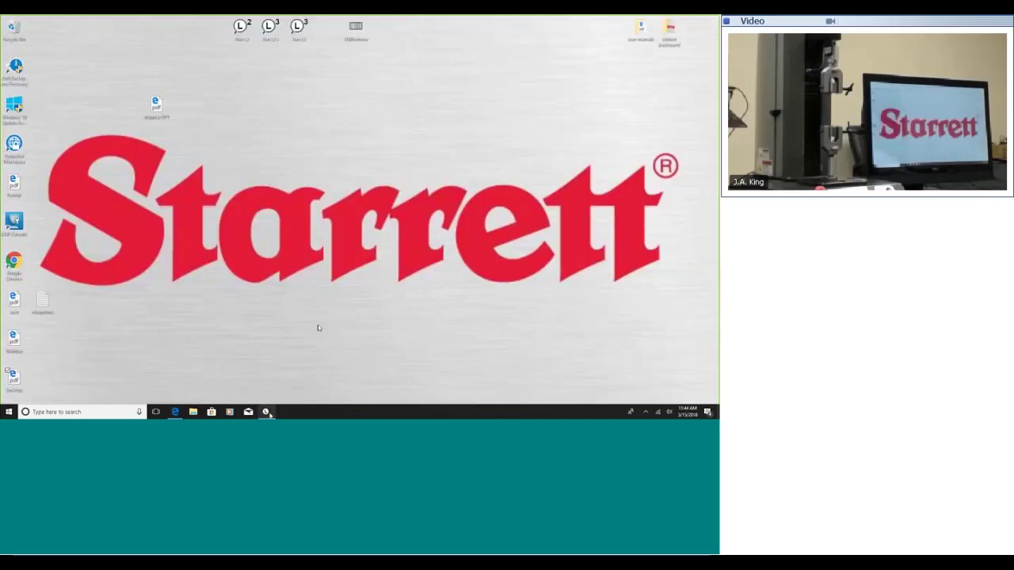
- Restore the L3 Metrology Readout Webinar Straw window from the taskbar
click(267, 411)
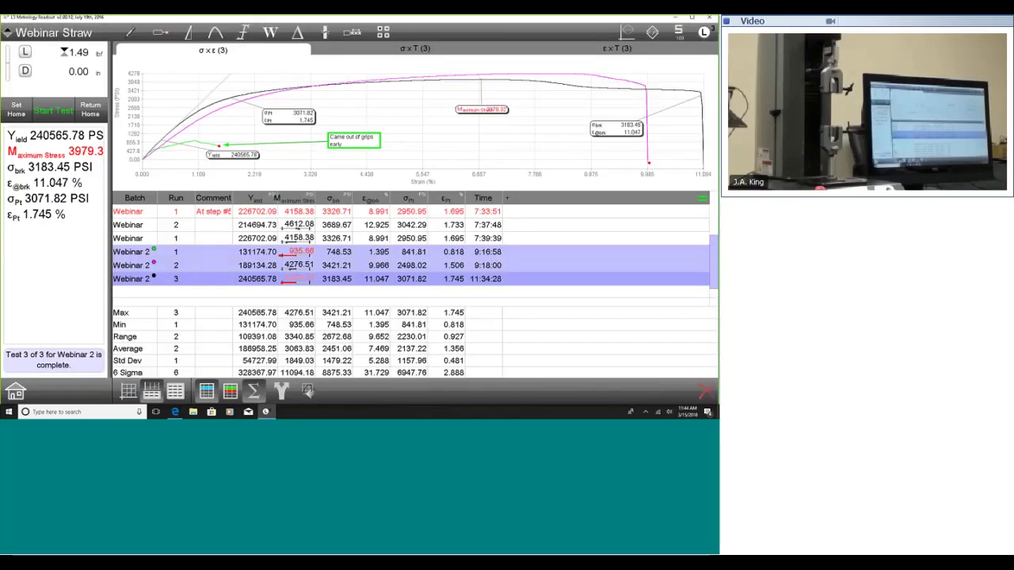
mouse_move(710, 45)
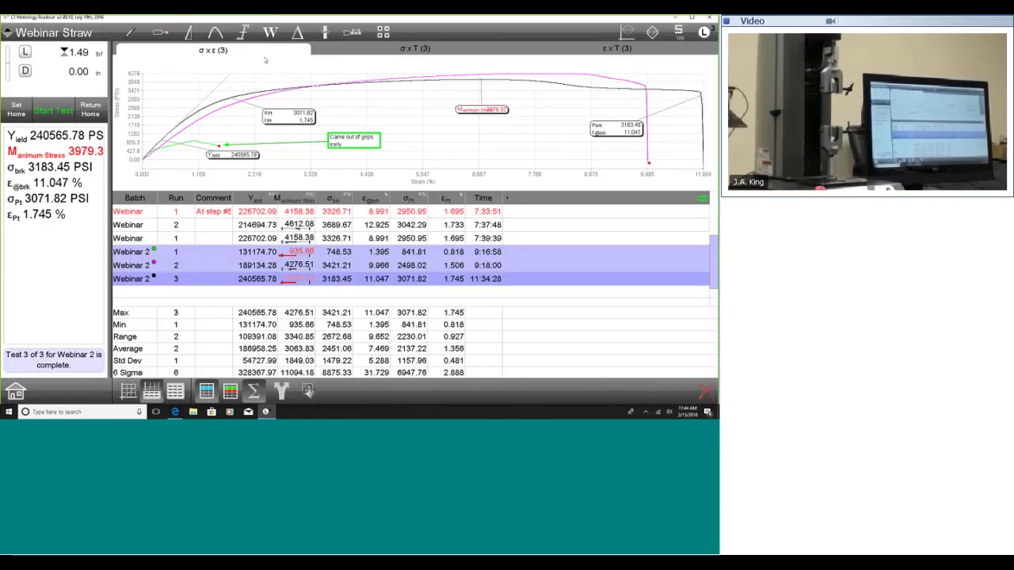